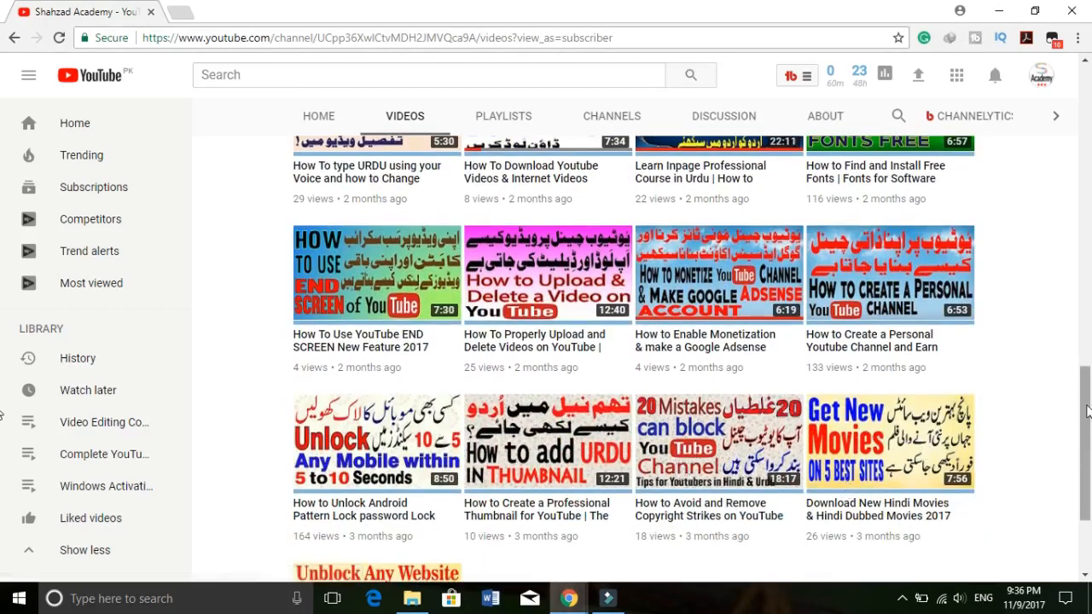
Switch to Filmora and import the Kabhi Kabhie Mere Dil Mein video from the JPG Files folder
{"action": "left_click_drag", "start_coordinate": [1088, 450], "coordinate": [1055, 97]}
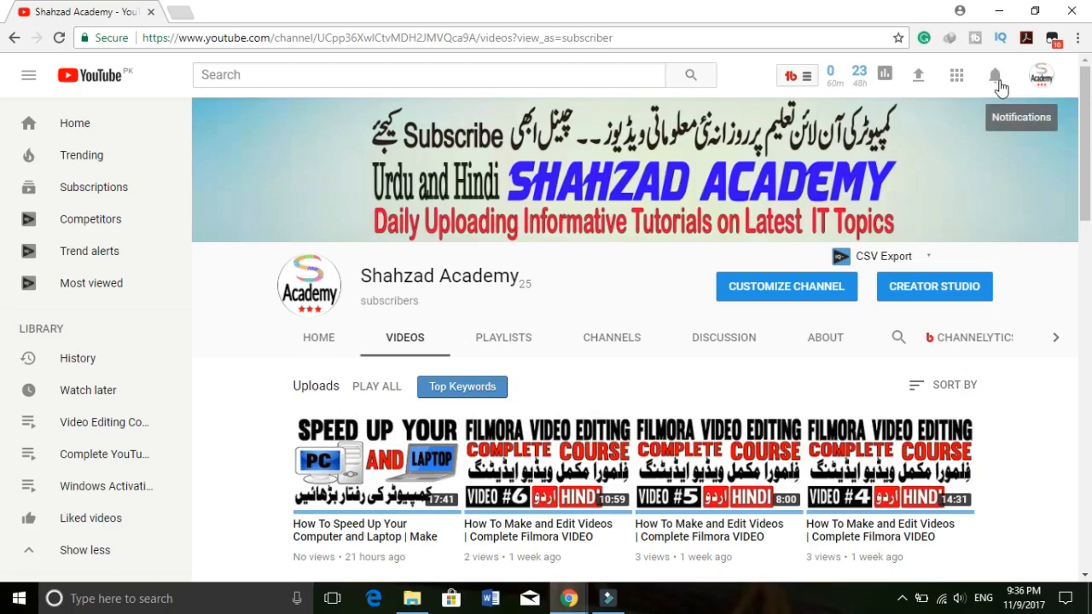
{"action": "left_click", "coordinate": [996, 10]}
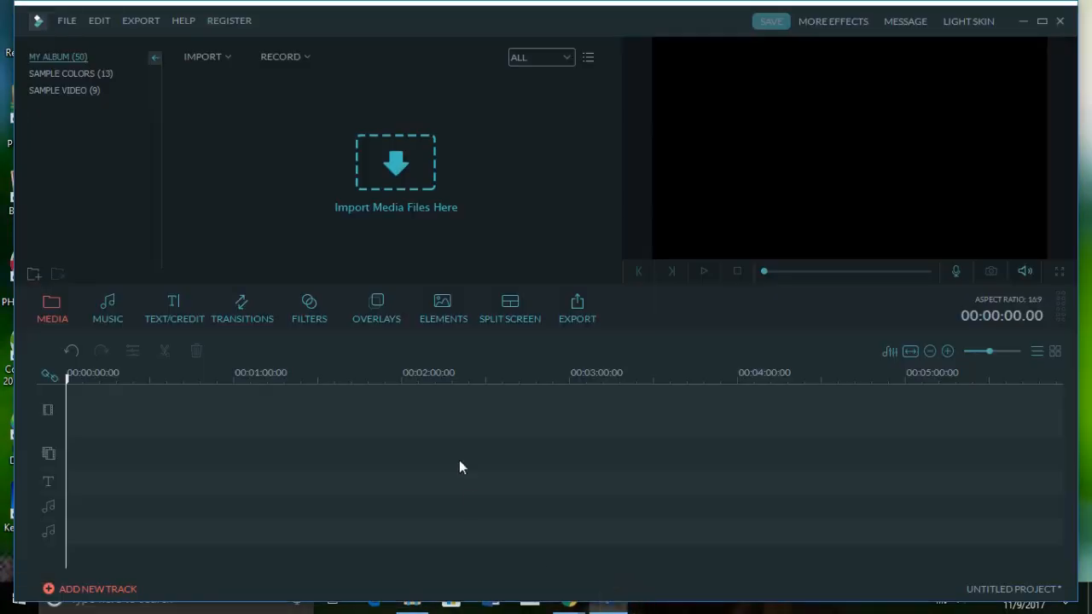
{"action": "left_click", "coordinate": [211, 61]}
{"action": "left_click", "coordinate": [226, 76]}
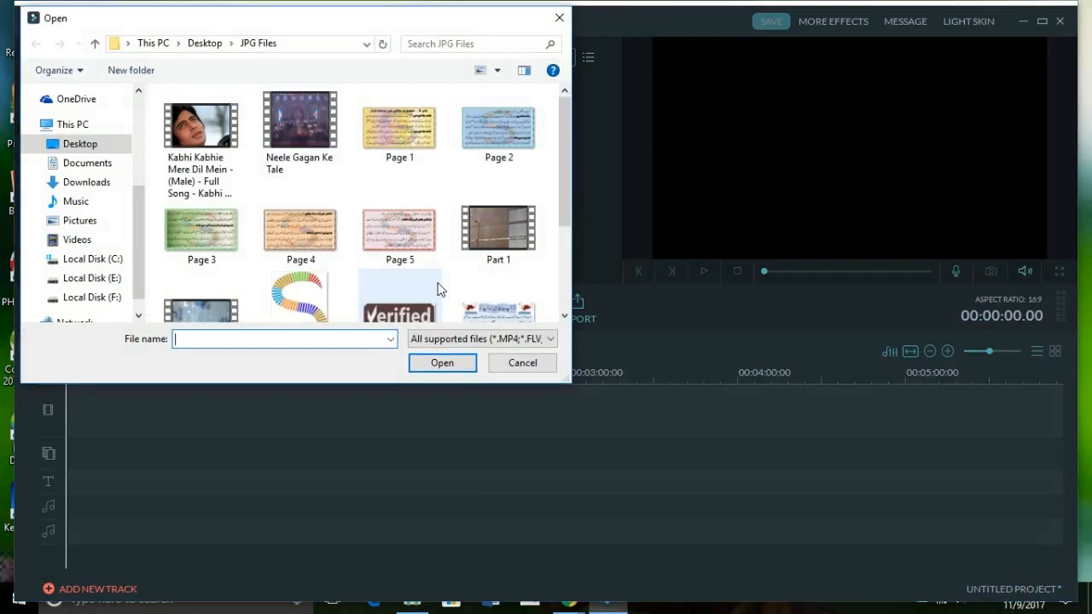
{"action": "double_click", "coordinate": [202, 156]}
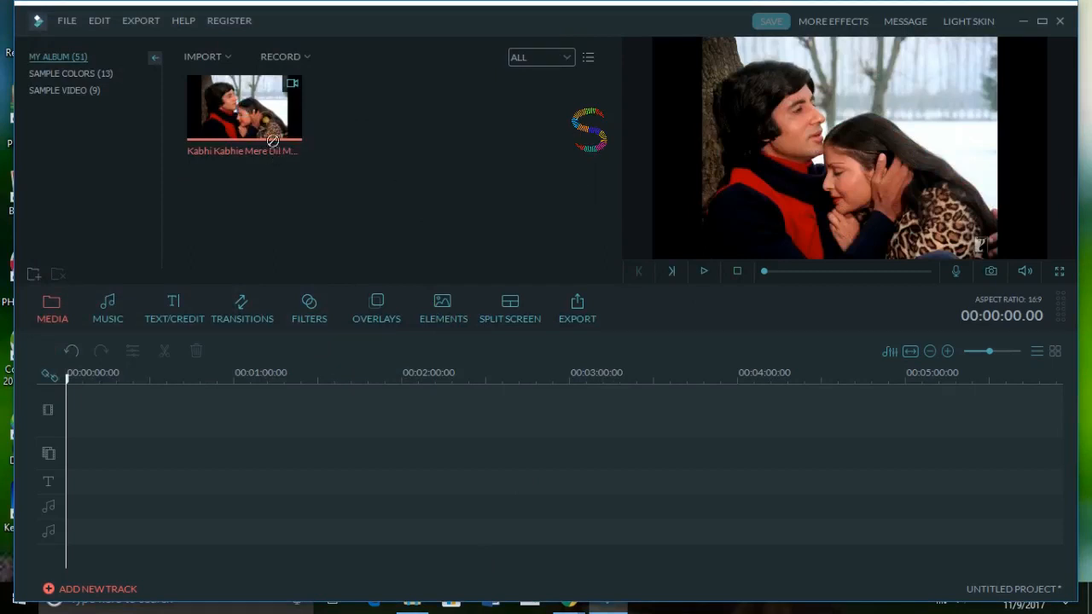
Place the imported video at the start of the timeline's video track
{"action": "left_click_drag", "start_coordinate": [260, 119], "coordinate": [261, 409]}
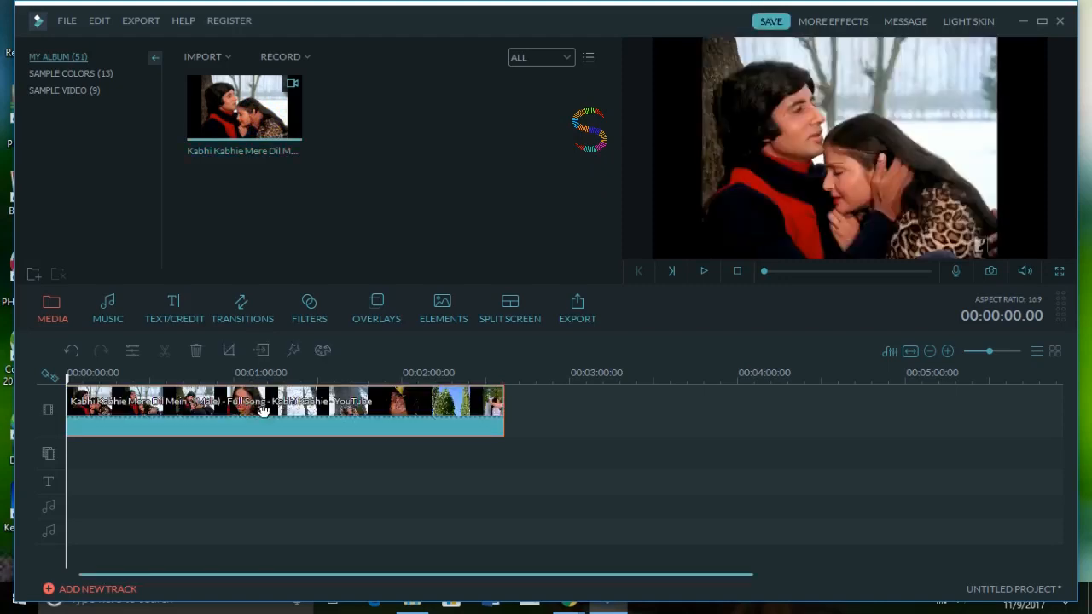
{"action": "left_click", "coordinate": [259, 406]}
{"action": "left_click", "coordinate": [65, 381]}
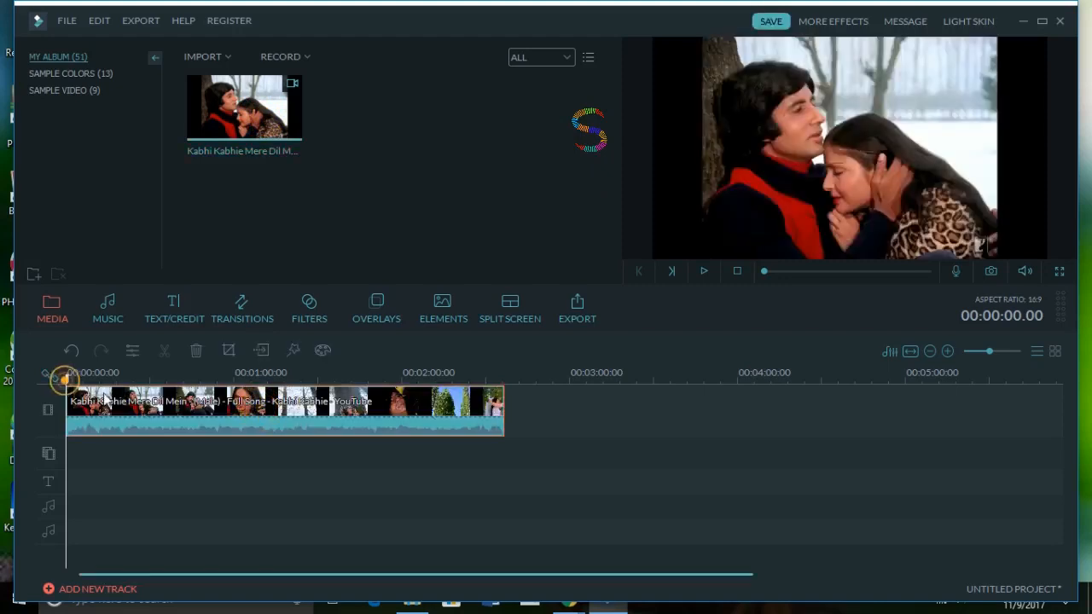
Split the timeline clip at 00:00:24.14 and again at 00:00:58.21
{"action": "left_click_drag", "start_coordinate": [70, 386], "coordinate": [134, 403]}
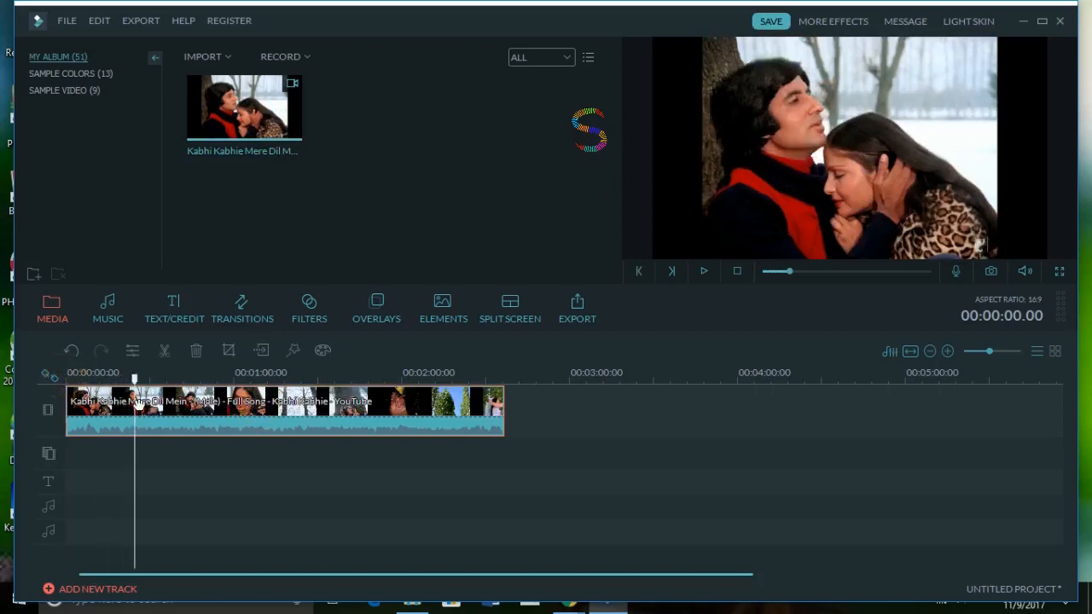
{"action": "left_click", "coordinate": [165, 350]}
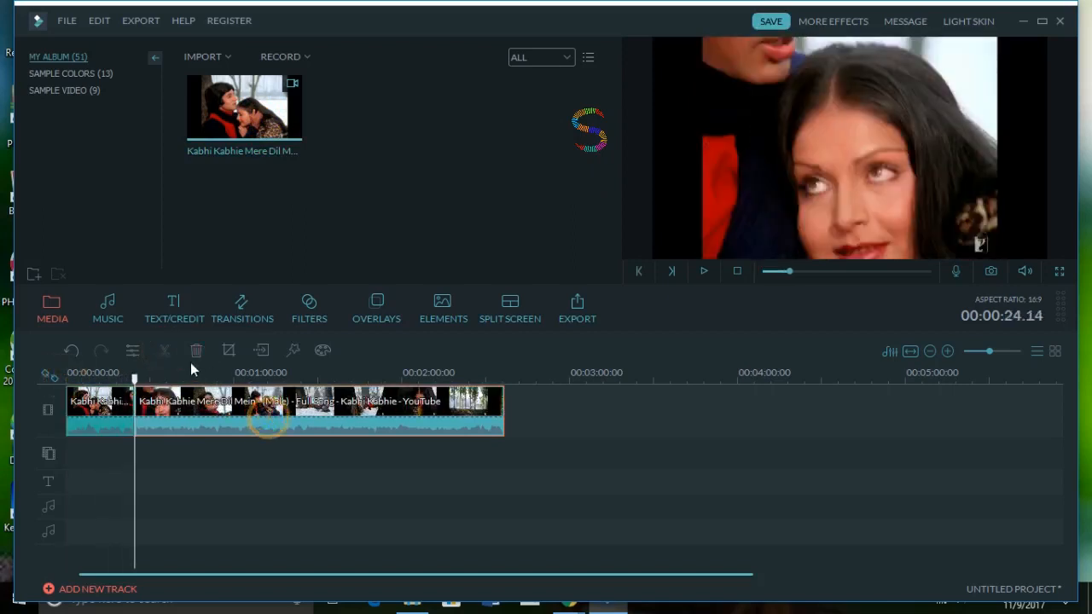
{"action": "left_click_drag", "start_coordinate": [134, 377], "coordinate": [201, 369]}
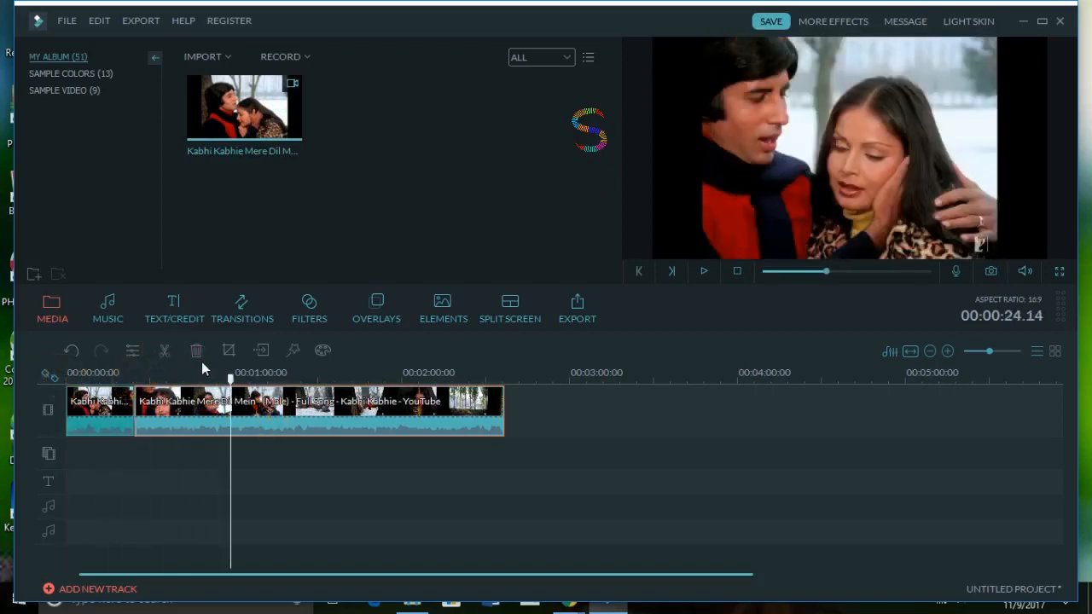
{"action": "left_click", "coordinate": [165, 350]}
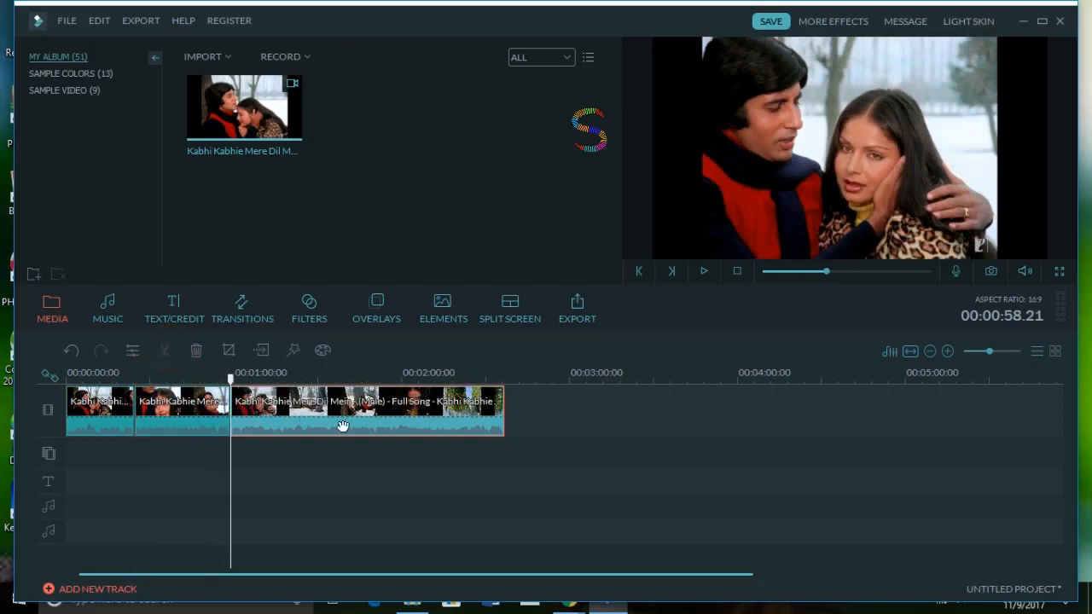
View the last segment's video settings without changing them and scrub back through the middle segment
{"action": "double_click", "coordinate": [475, 414]}
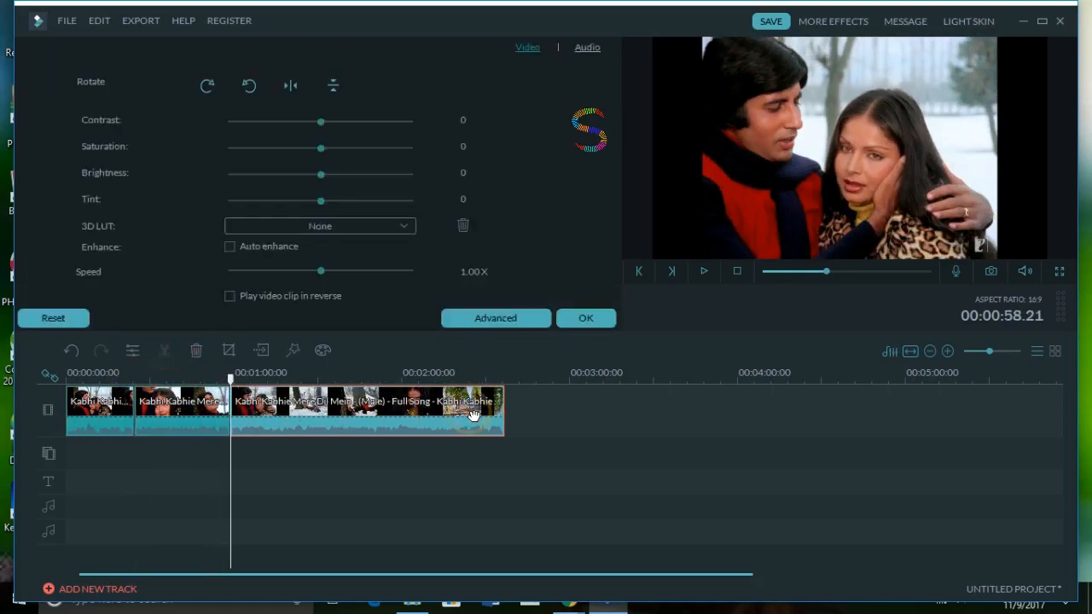
{"action": "left_click", "coordinate": [586, 318]}
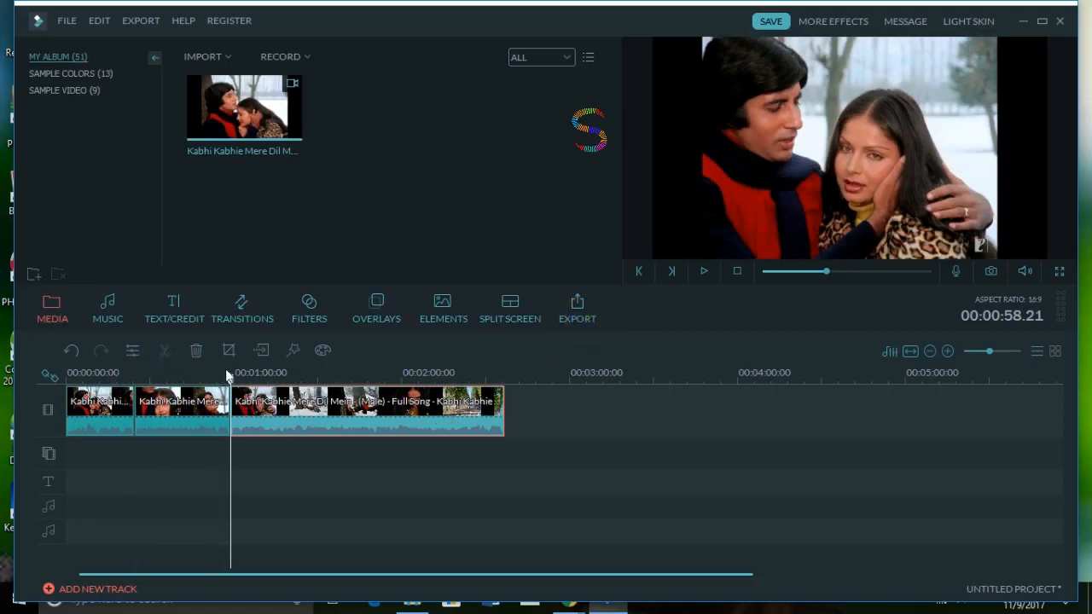
{"action": "left_click_drag", "start_coordinate": [231, 378], "coordinate": [204, 434]}
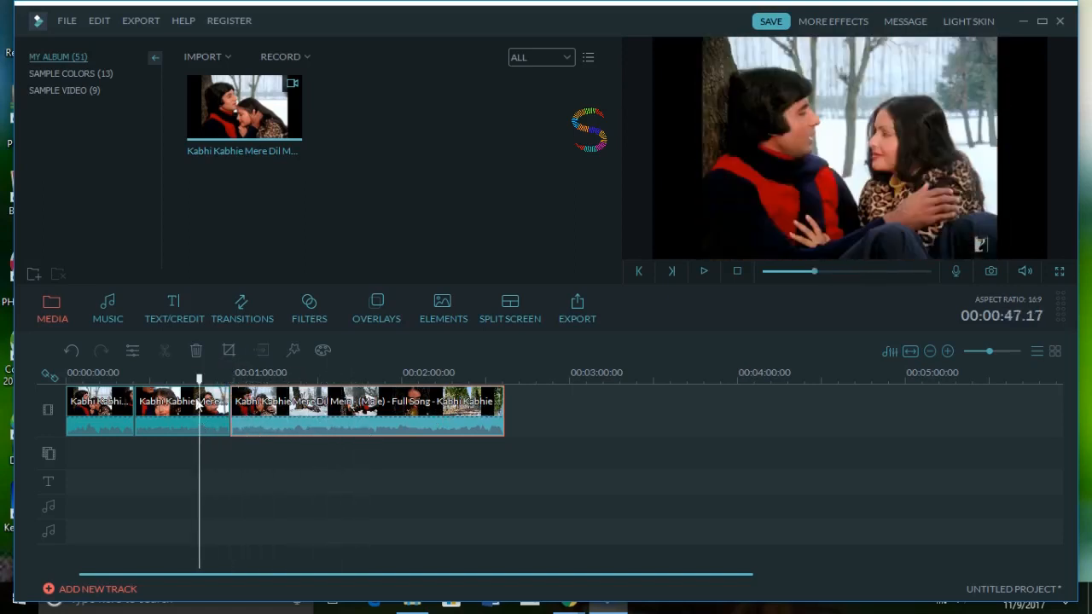
{"action": "left_click_drag", "start_coordinate": [203, 384], "coordinate": [144, 381]}
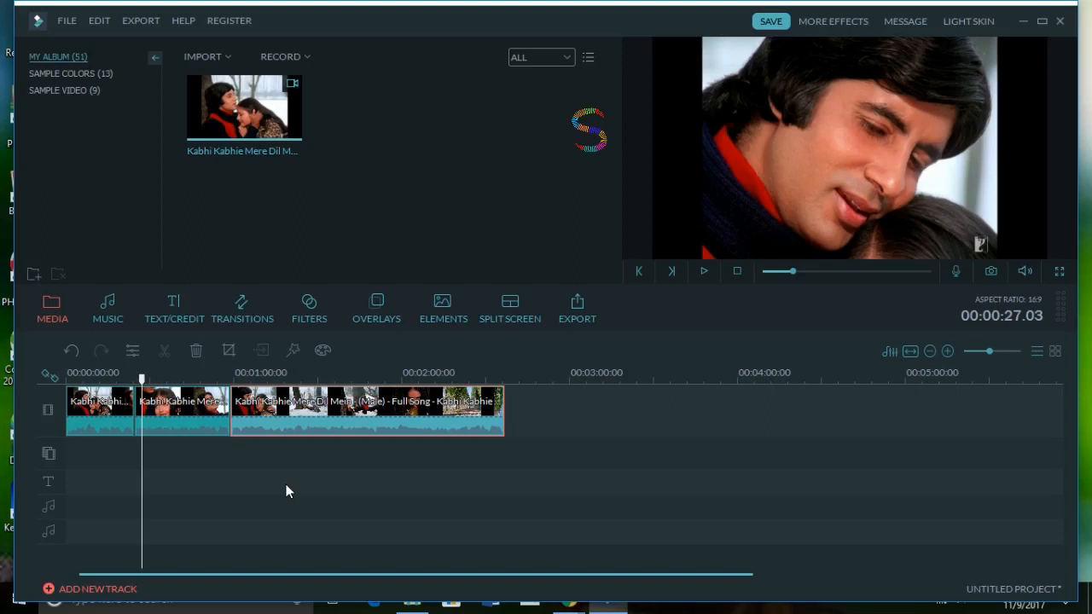
Minimize the editor, open the desktop's JPG Files folder and select the Kabhi Kabhie Mere Dil Mein video file
{"action": "left_click", "coordinate": [1022, 22]}
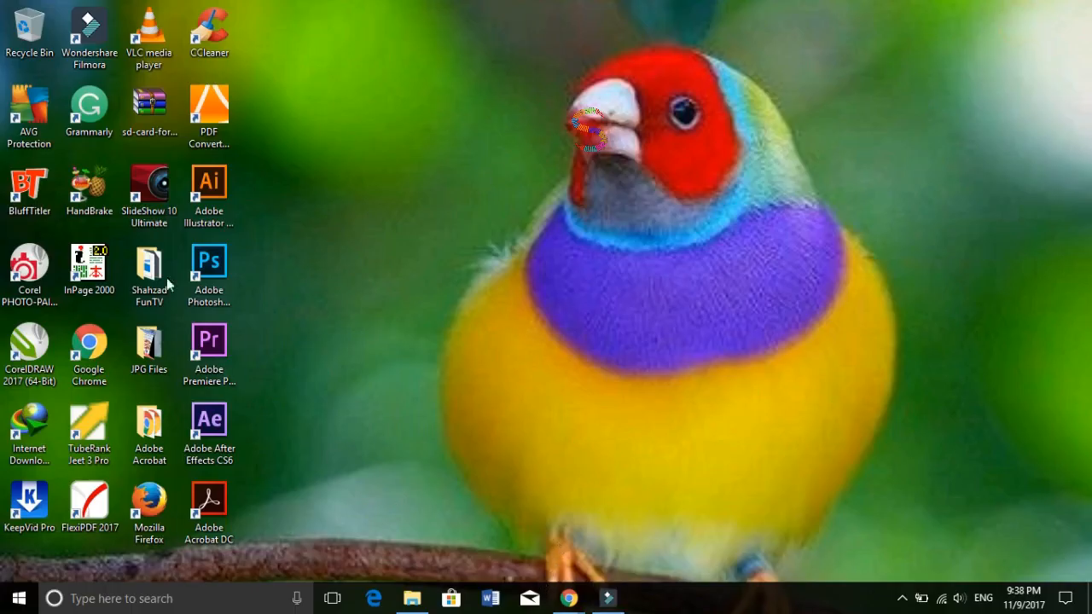
{"action": "double_click", "coordinate": [152, 365]}
{"action": "left_click", "coordinate": [350, 305]}
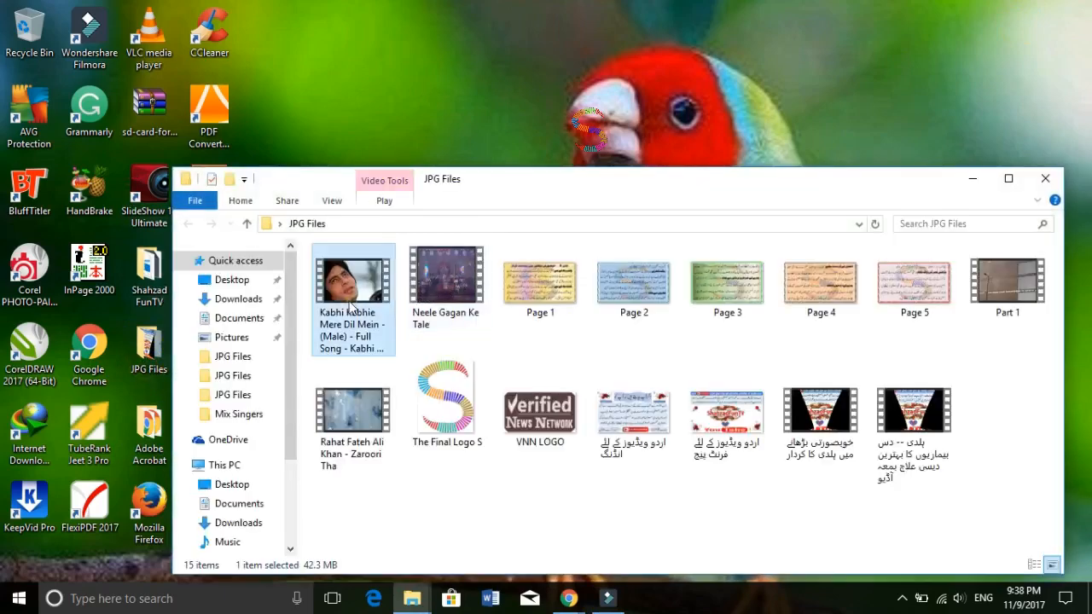
{"action": "double_click", "coordinate": [363, 347]}
Try to shorten the video's file name to "Kabhi Kabhie Mere Dil Mein - (Male) -"
{"action": "right_click", "coordinate": [359, 341]}
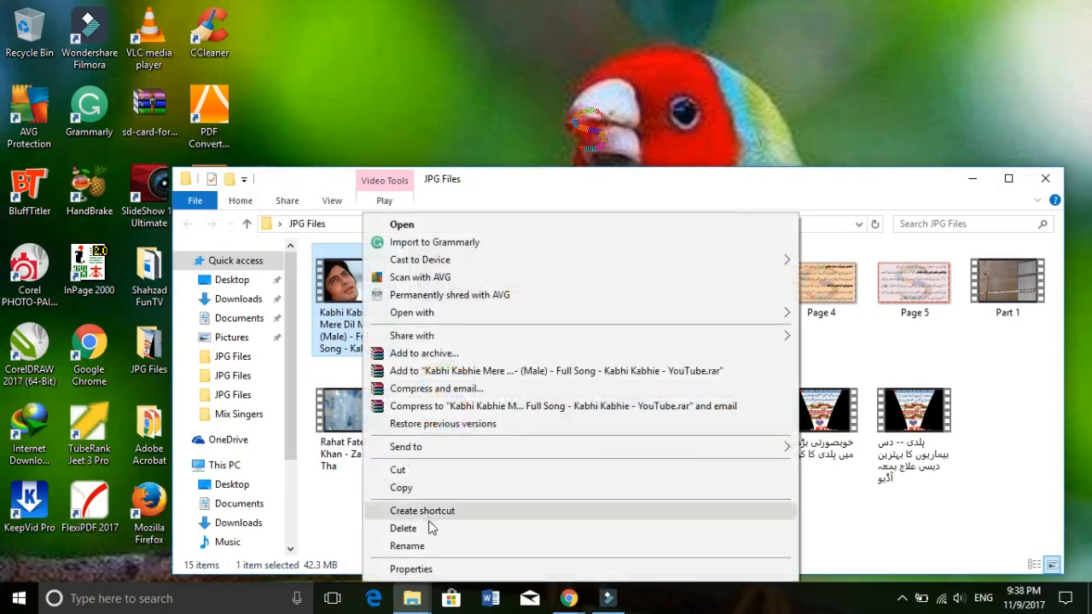
{"action": "left_click", "coordinate": [439, 547]}
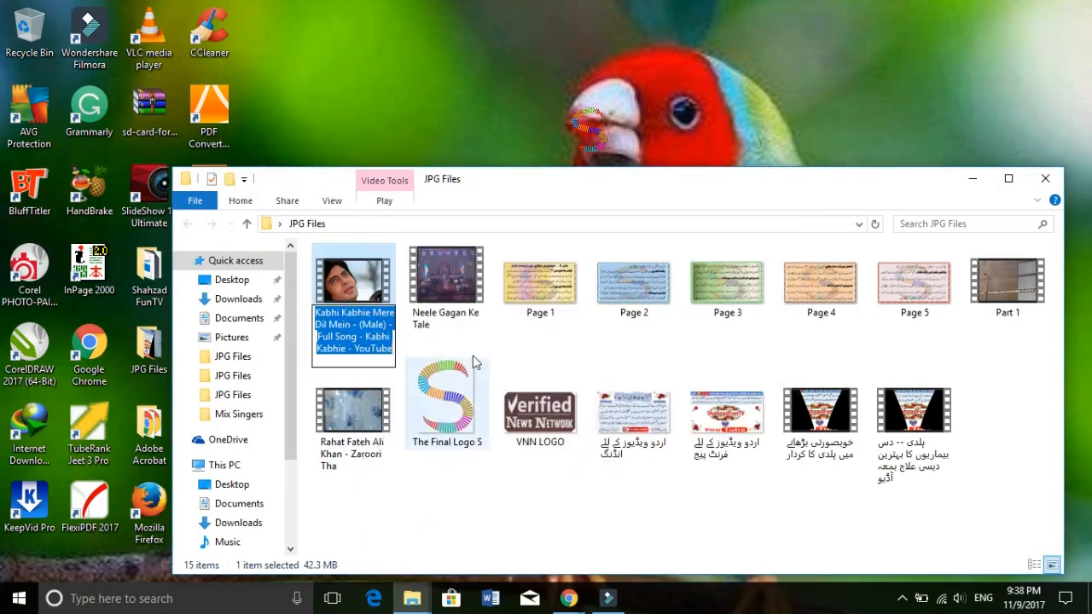
{"action": "left_click", "coordinate": [361, 352]}
{"action": "left_click_drag", "start_coordinate": [392, 350], "coordinate": [344, 348]}
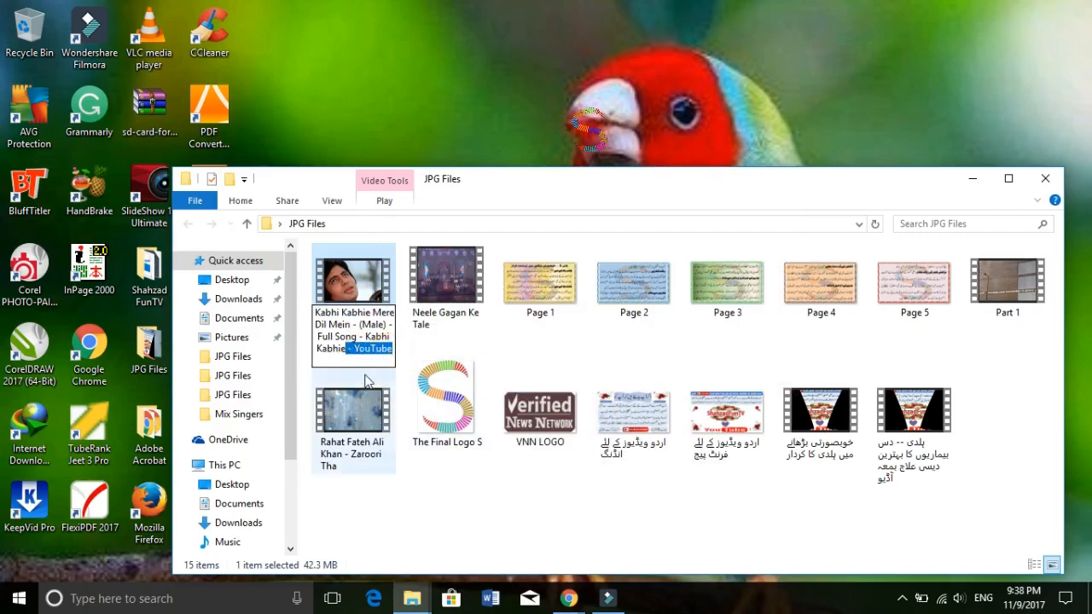
{"action": "key", "text": "BackSpace"}
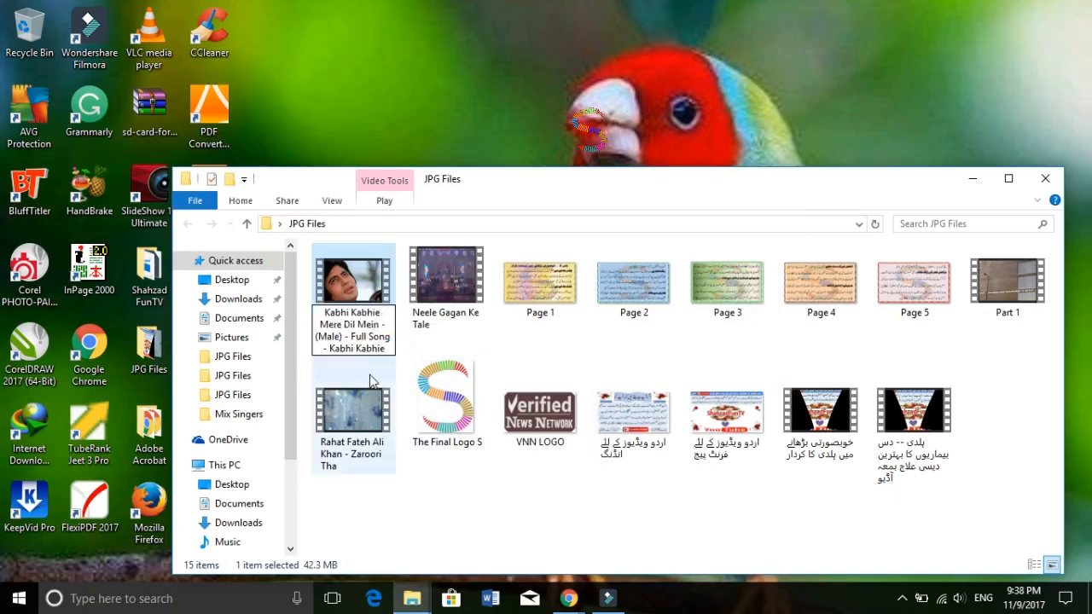
{"action": "key", "text": "BackSpace"}
{"action": "key", "text": "BackSpace"}
{"action": "key", "text": "BackSpace"}
{"action": "key", "text": "BackSpace"}
{"action": "key", "text": "BackSpace"}
{"action": "key", "text": "BackSpace"}
{"action": "key", "text": "BackSpace"}
{"action": "key", "text": "BackSpace"}
{"action": "key", "text": "BackSpace"}
{"action": "key", "text": "BackSpace"}
{"action": "key", "text": "BackSpace"}
{"action": "key", "text": "BackSpace"}
{"action": "key", "text": "BackSpace"}
{"action": "key", "text": "BackSpace"}
{"action": "key", "text": "BackSpace"}
{"action": "key", "text": "BackSpace"}
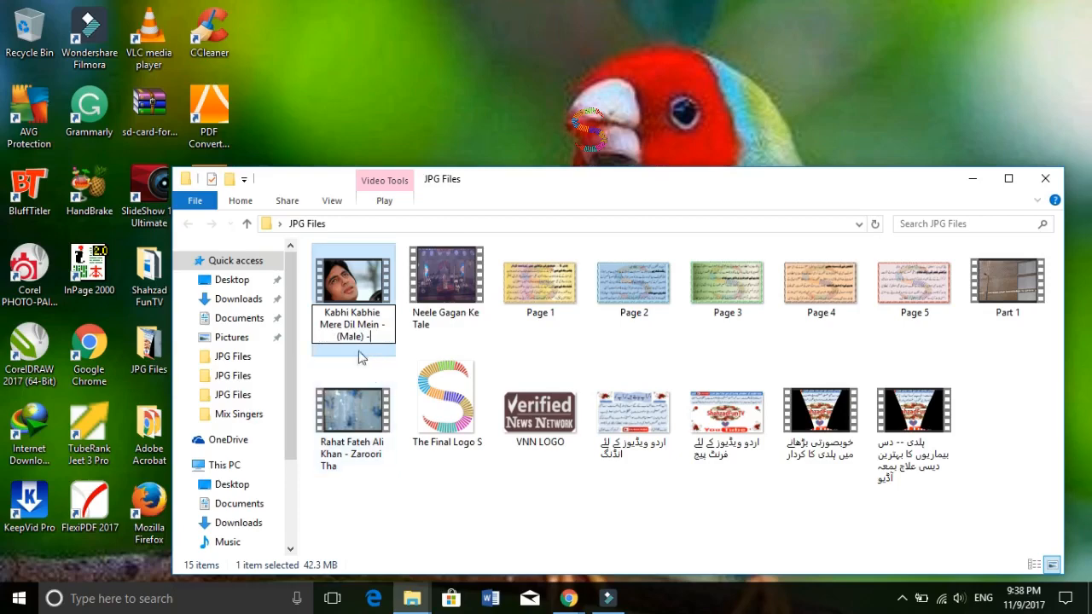
{"action": "left_click", "coordinate": [345, 279]}
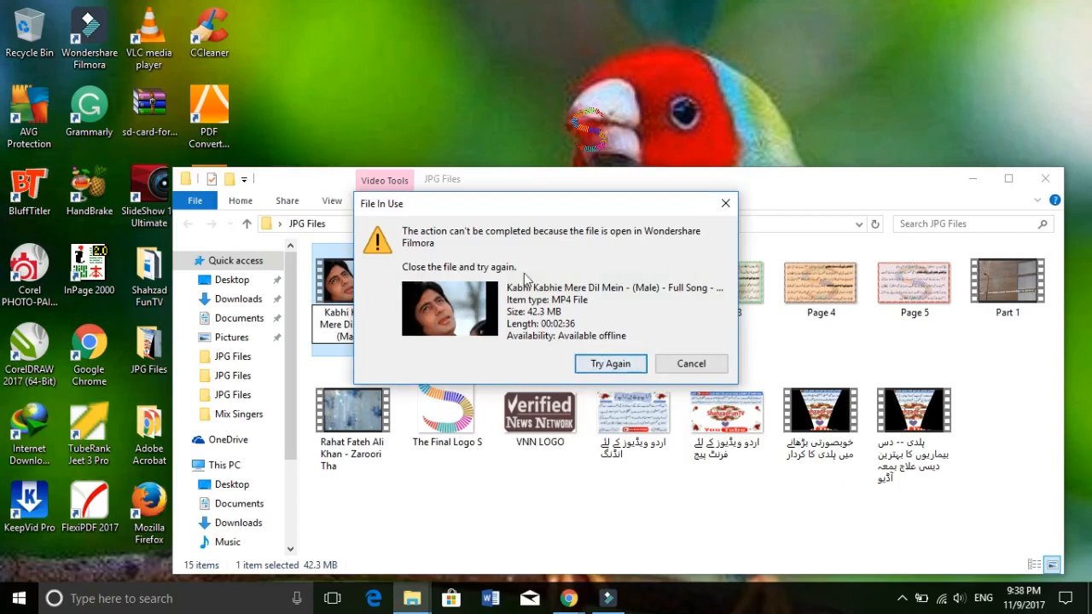
{"action": "left_click", "coordinate": [670, 365]}
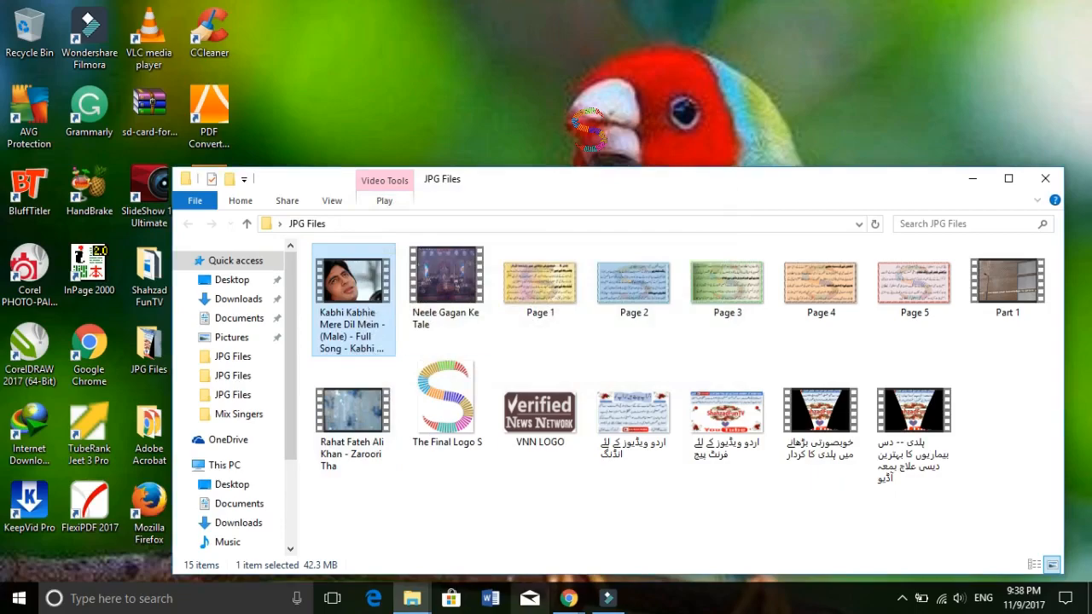
Switch back to Filmora and undo both splits on the timeline clip
{"action": "left_click", "coordinate": [607, 598]}
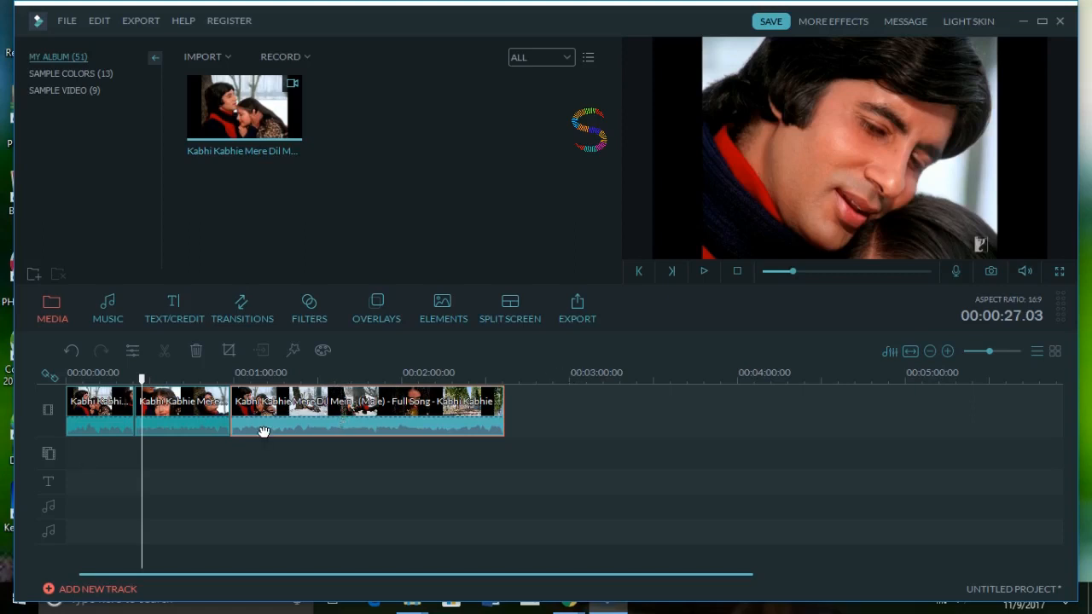
{"action": "key", "text": "ctrl+z"}
{"action": "key", "text": "ctrl+z"}
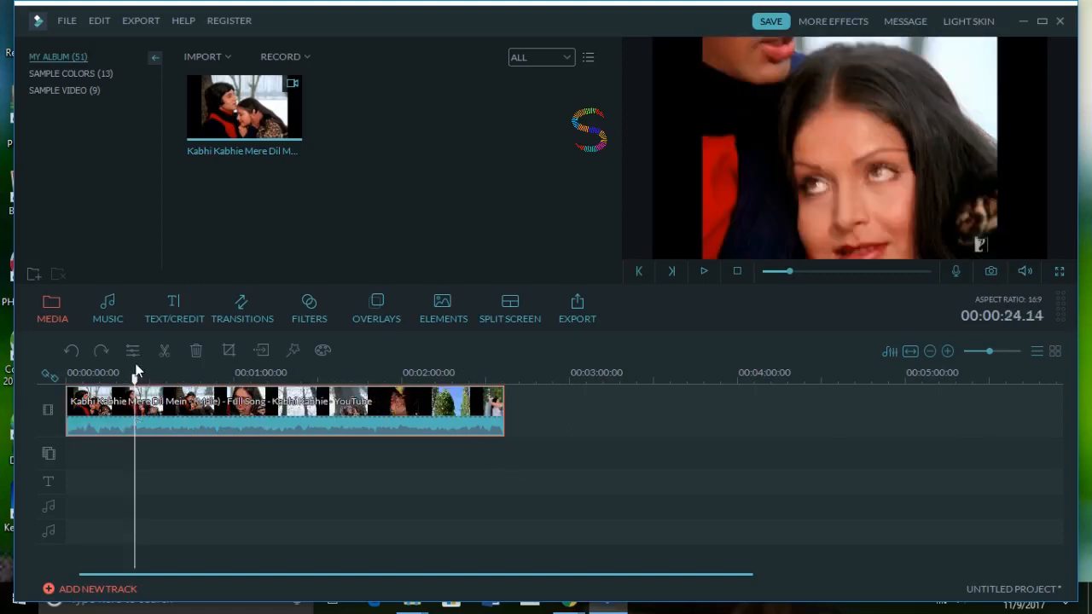
Try a 16:9 crop of about 1115 × 627 on the clip, restore the full frame and cancel the crop
{"action": "left_click_drag", "start_coordinate": [135, 381], "coordinate": [111, 377]}
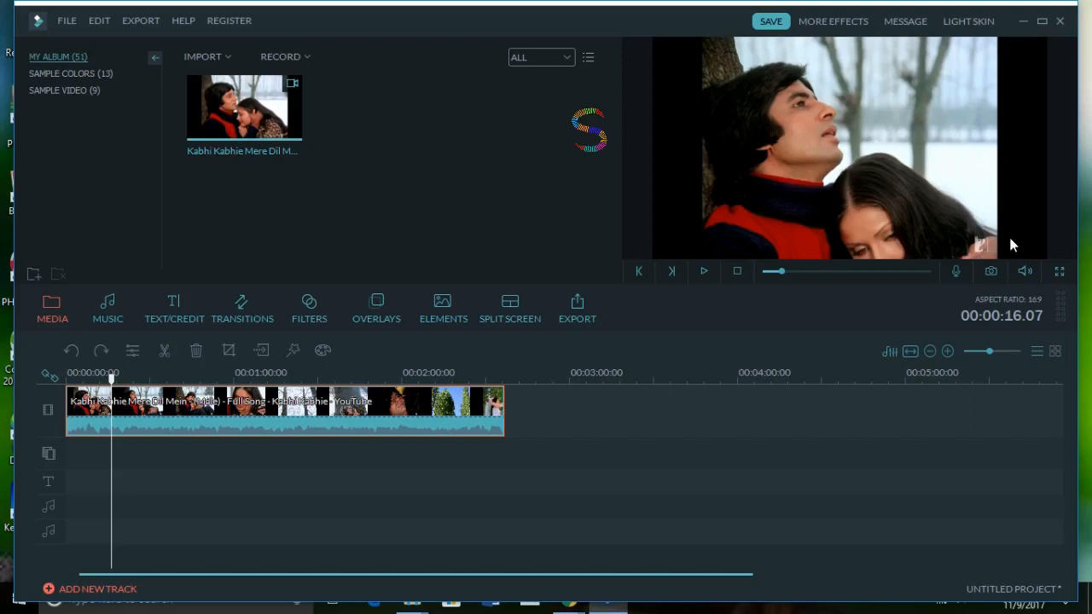
{"action": "left_click", "coordinate": [229, 350]}
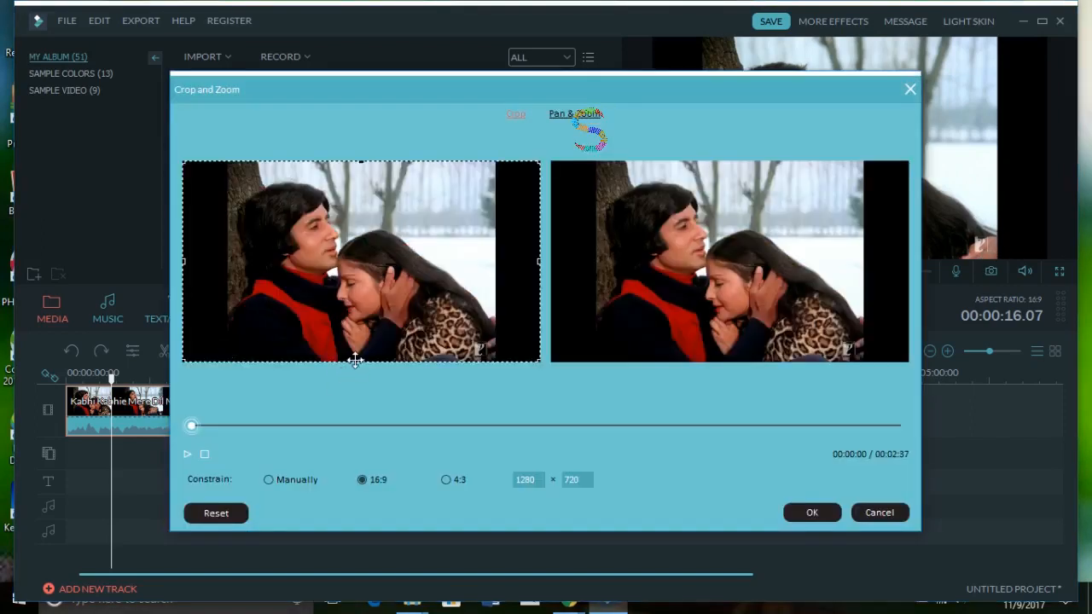
{"action": "left_click_drag", "start_coordinate": [355, 360], "coordinate": [359, 334]}
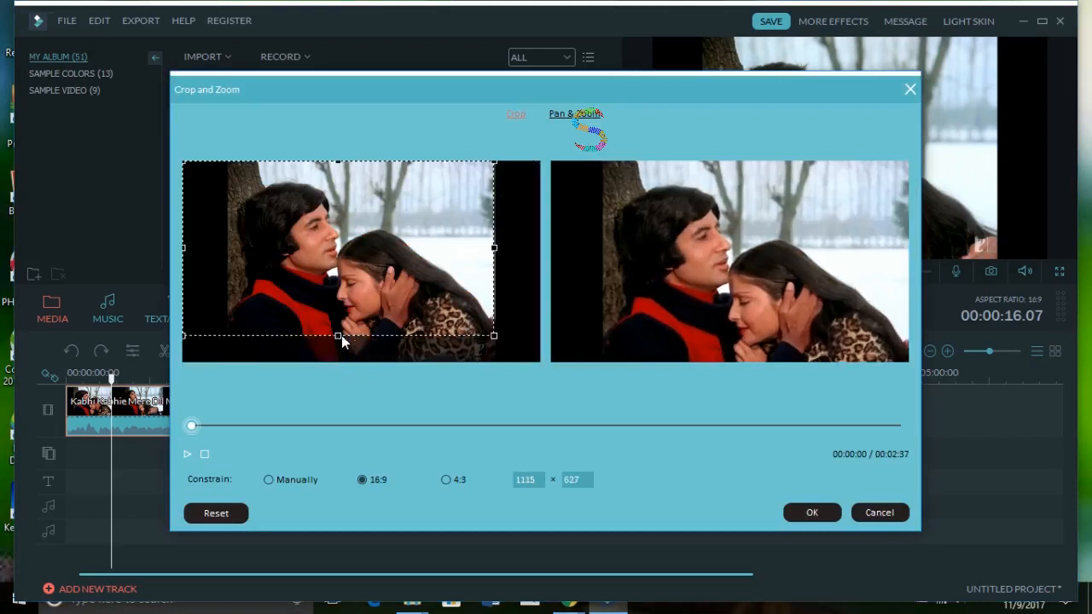
{"action": "left_click_drag", "start_coordinate": [341, 335], "coordinate": [353, 378]}
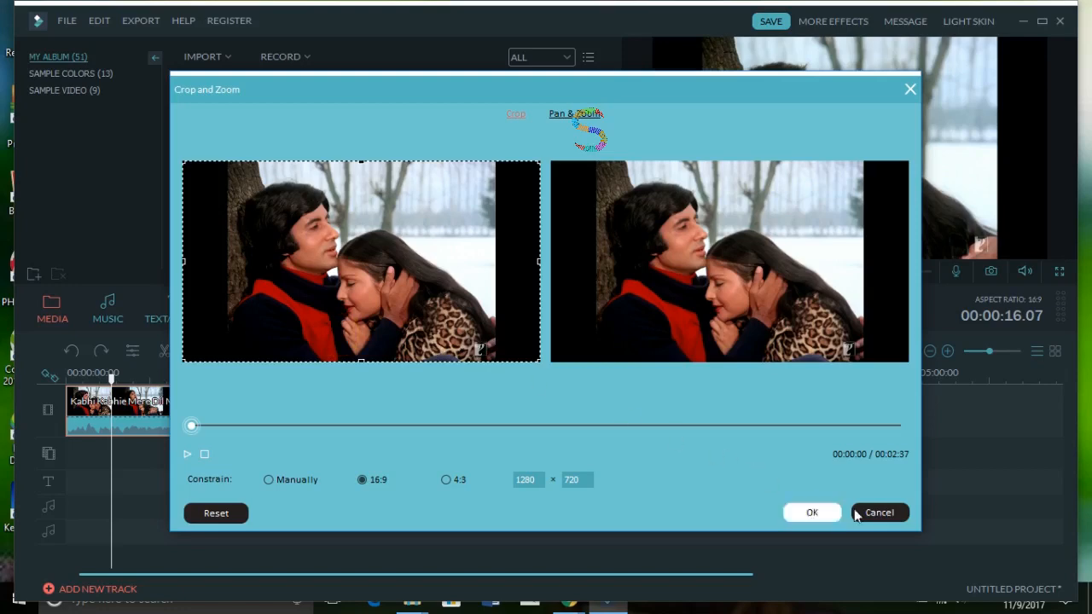
{"action": "left_click", "coordinate": [855, 515]}
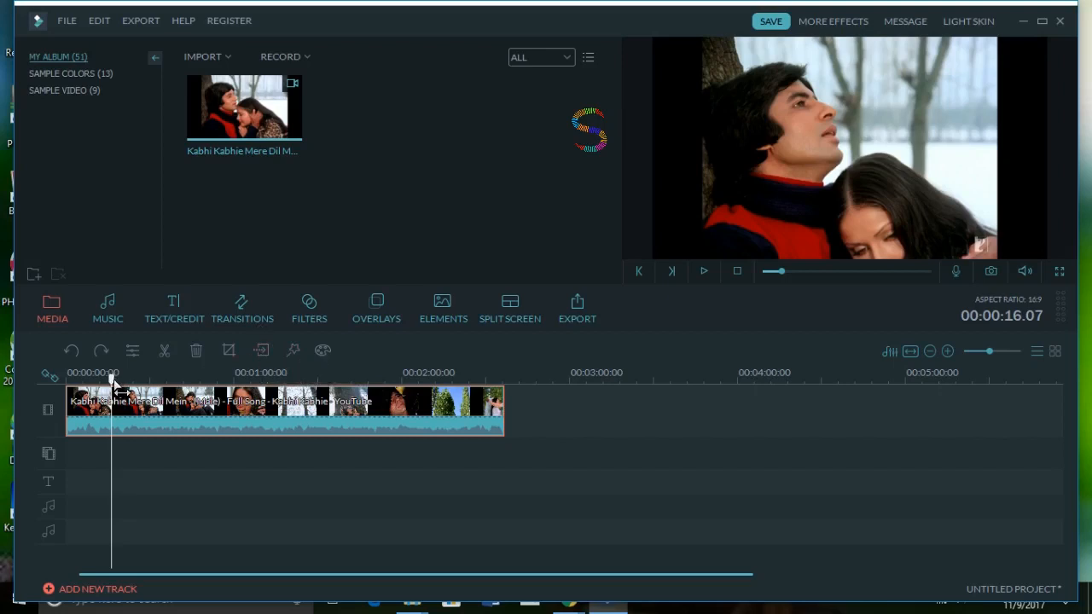
Split the clip at 00:00:10.00 and insert a freeze frame at the cut, previewing it
{"action": "left_click_drag", "start_coordinate": [112, 381], "coordinate": [94, 383]}
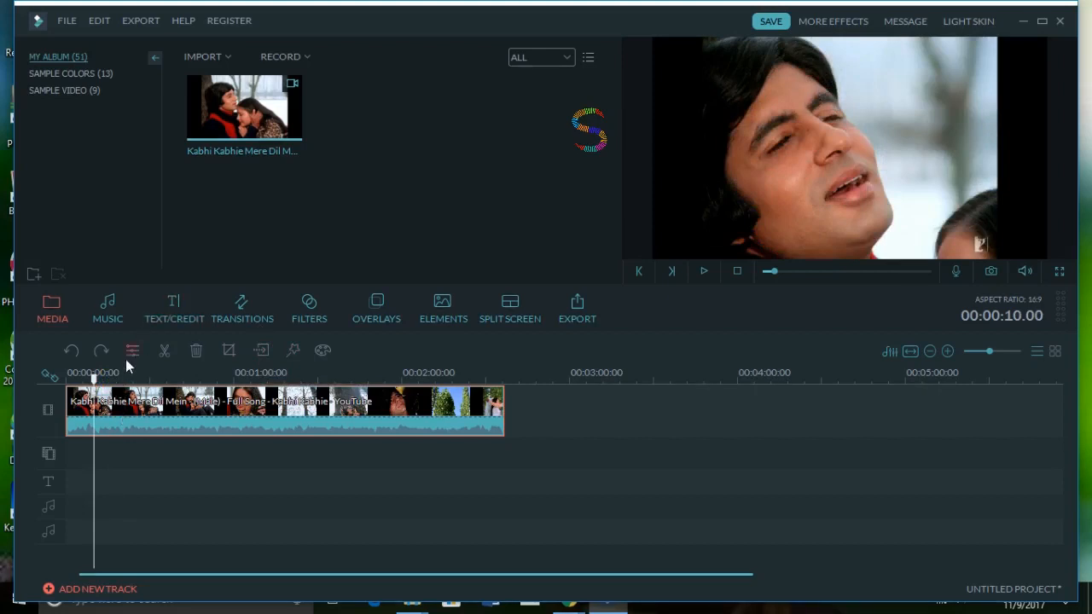
{"action": "left_click", "coordinate": [165, 351]}
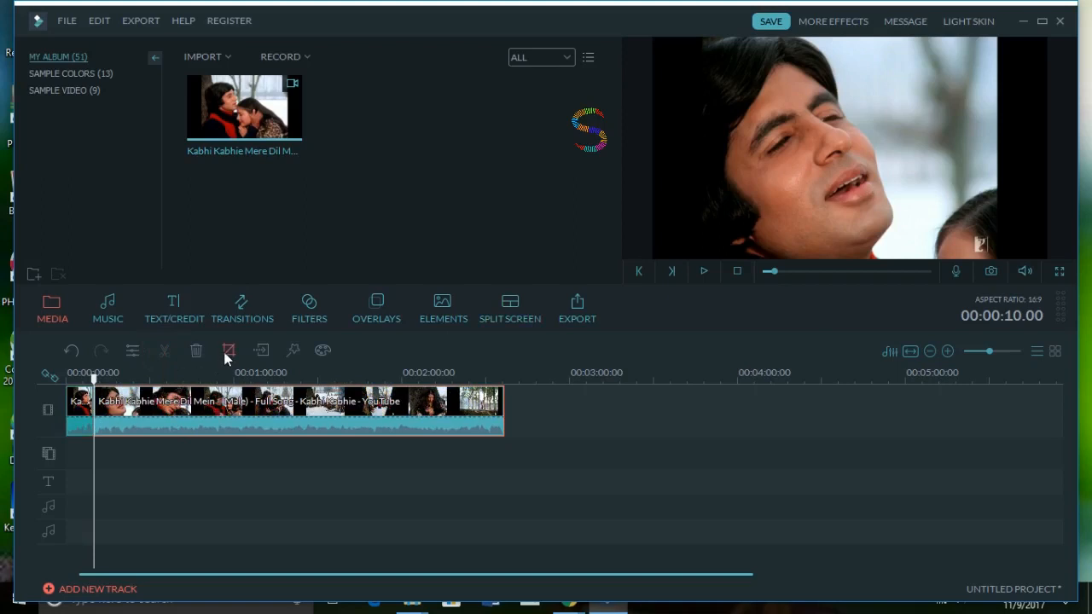
{"action": "left_click", "coordinate": [261, 351]}
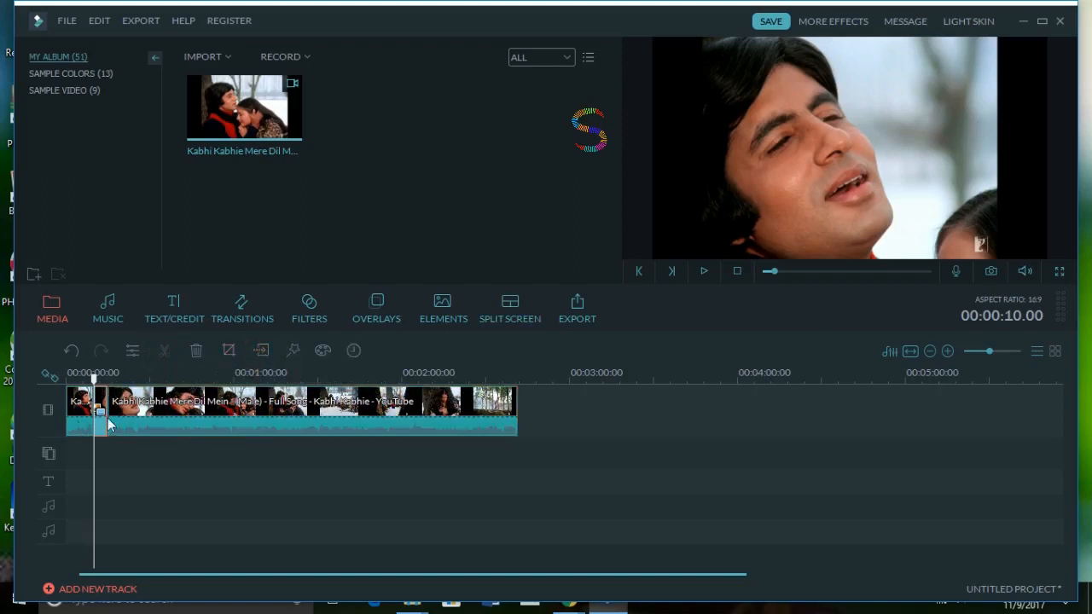
{"action": "left_click", "coordinate": [705, 272]}
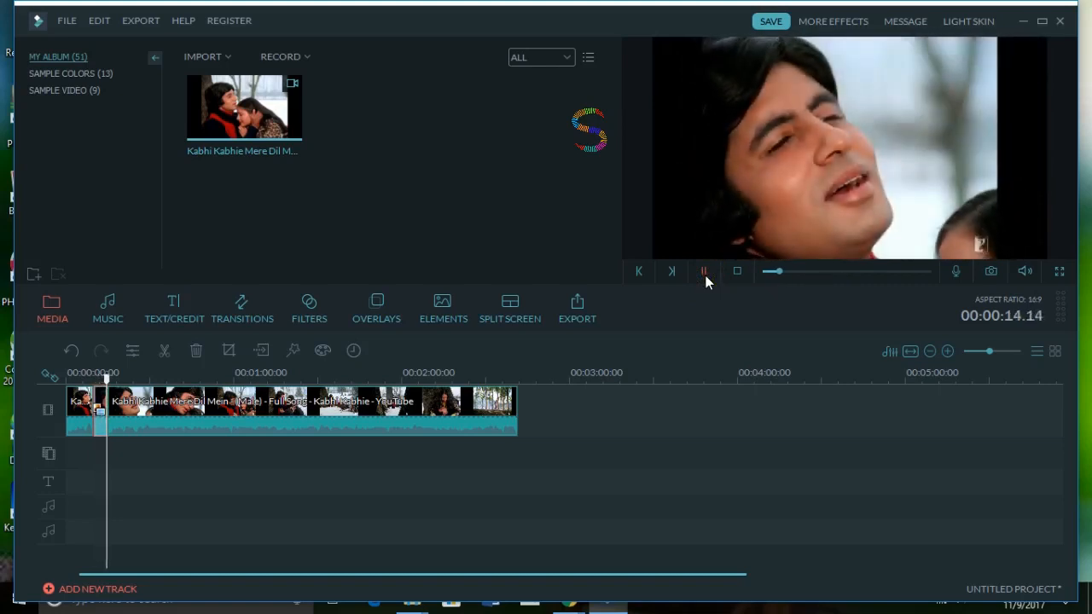
{"action": "left_click", "coordinate": [706, 273]}
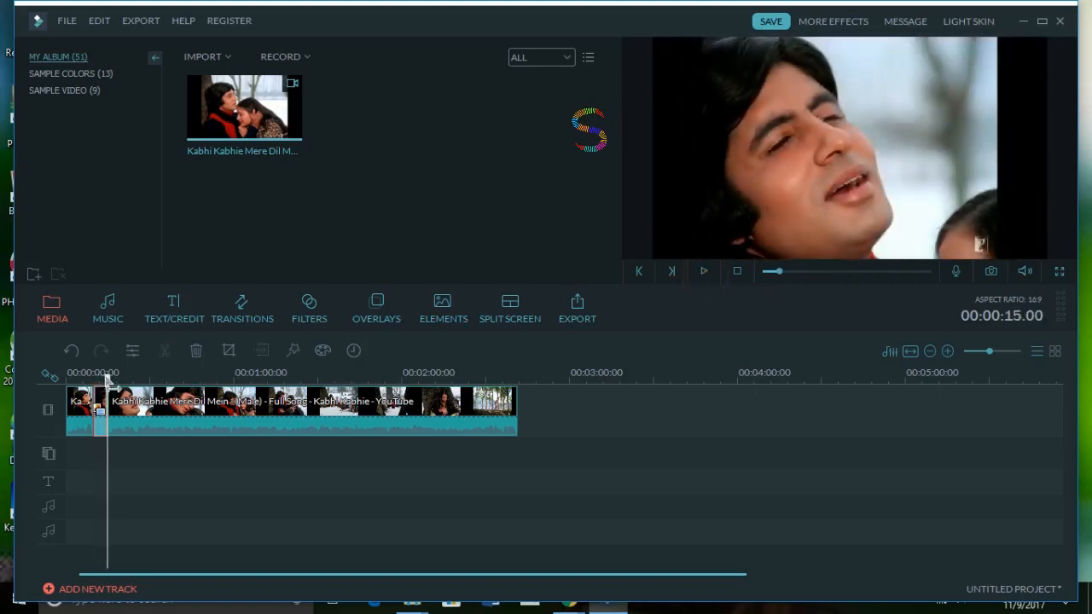
Set the freeze frame's duration to 10 seconds
{"action": "left_click_drag", "start_coordinate": [107, 377], "coordinate": [99, 386]}
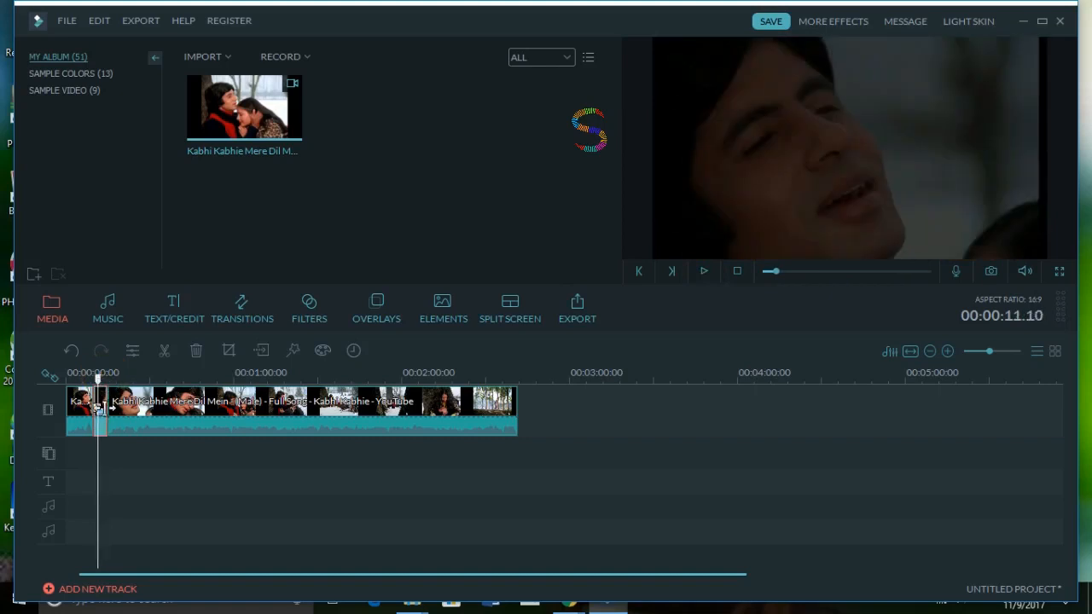
{"action": "left_click", "coordinate": [354, 352]}
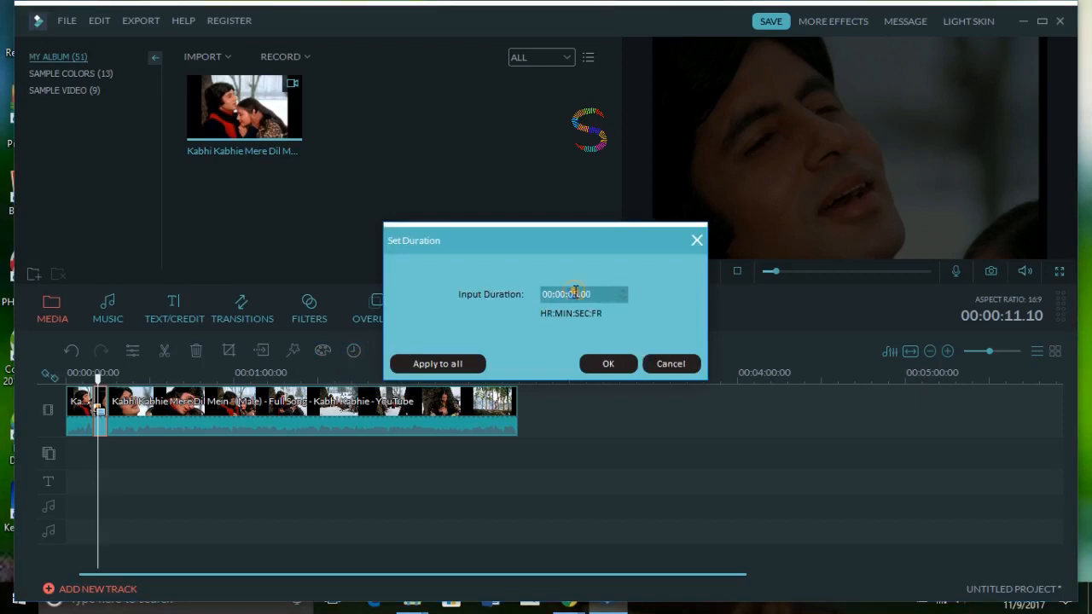
{"action": "type", "text": "1"}
{"action": "left_click", "coordinate": [622, 291]}
{"action": "type", "text": "0"}
{"action": "left_click", "coordinate": [608, 363]}
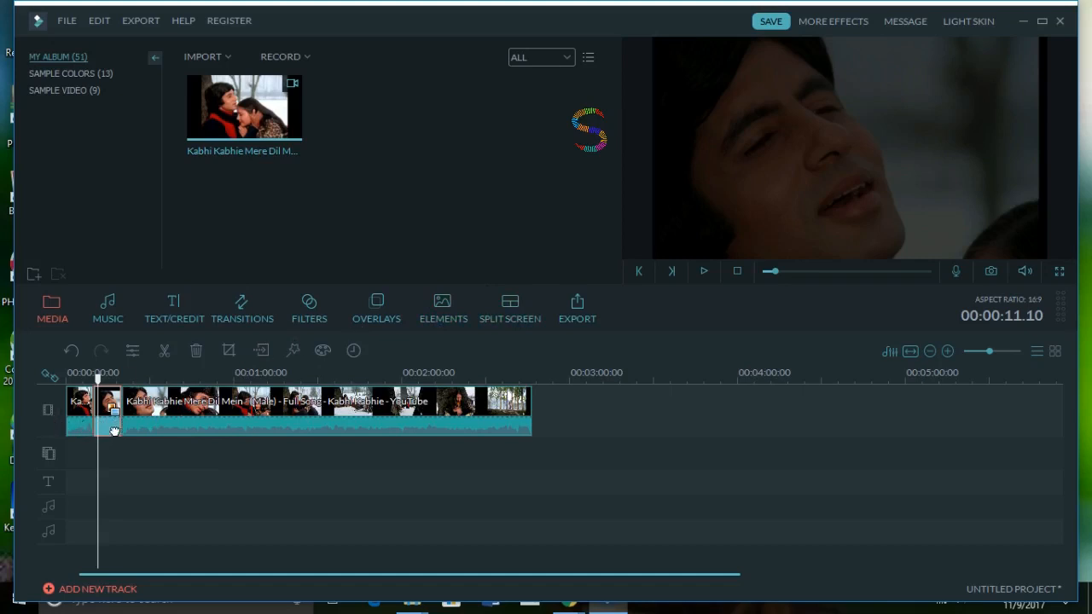
Delete the freeze frame and re-split the clip at 00:00:10.00, selecting the part after the cut
{"action": "key", "text": "Delete"}
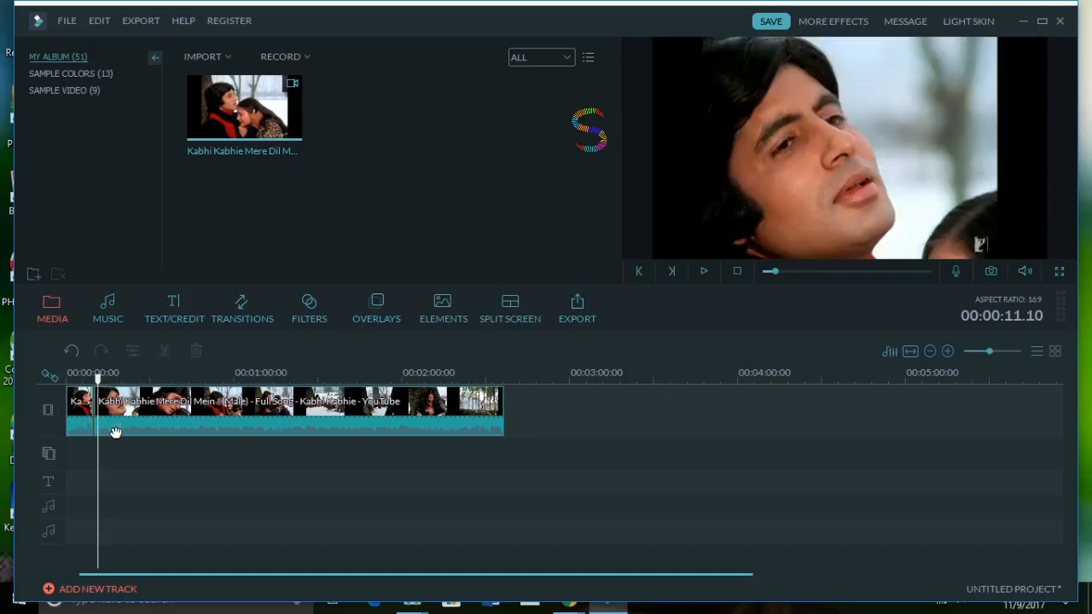
{"action": "left_click", "coordinate": [116, 433]}
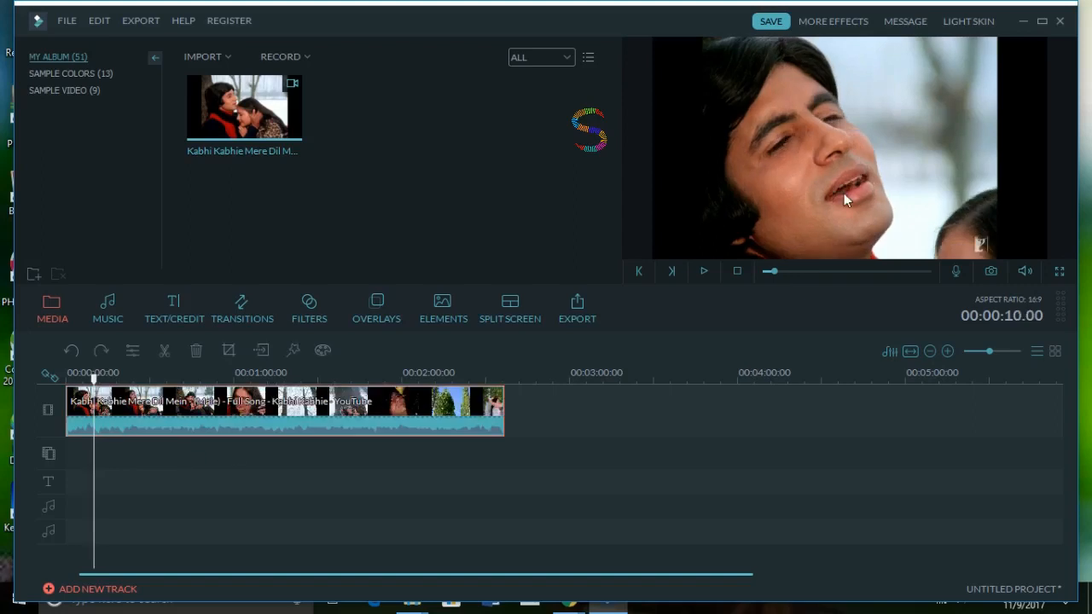
{"action": "left_click", "coordinate": [257, 352]}
{"action": "left_click", "coordinate": [246, 414]}
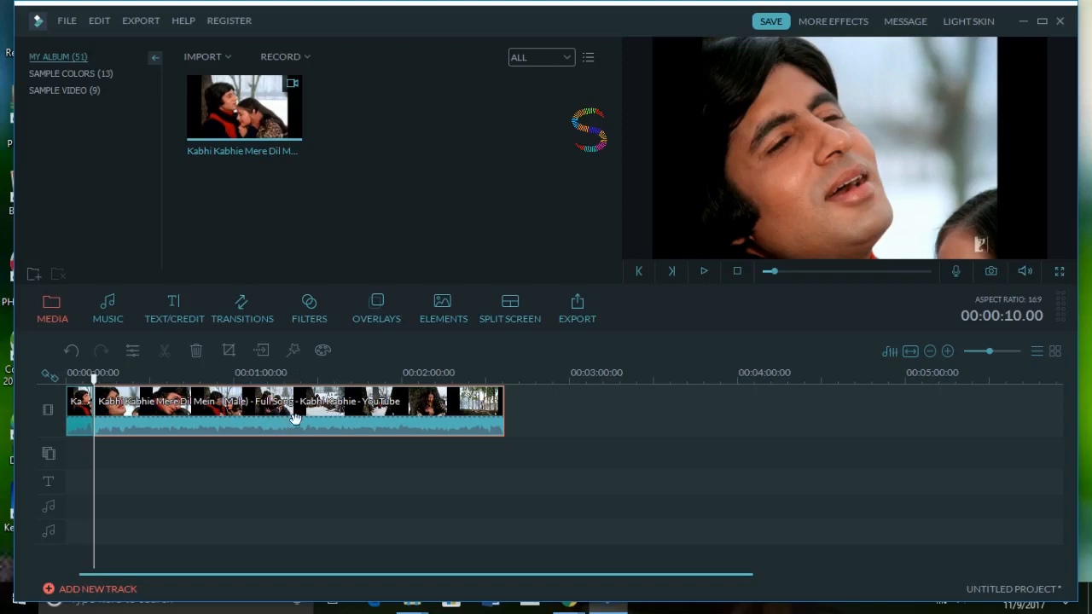
Apply Tilt-Shift to the selected clip in the Power Tool and widen its sharp zone to span nearly the whole frame
{"action": "left_click", "coordinate": [294, 351]}
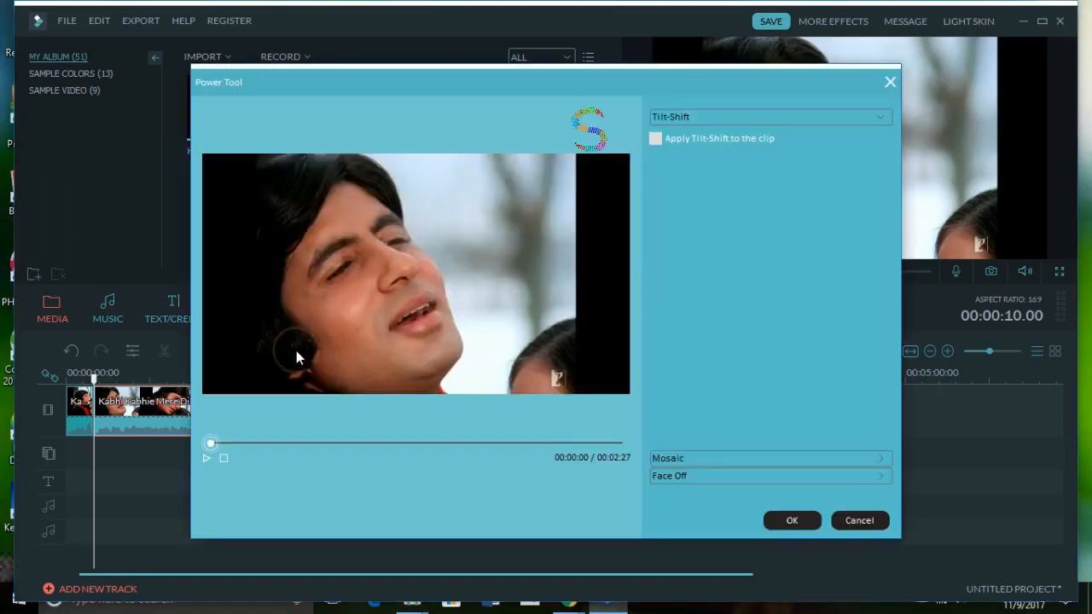
{"action": "left_click", "coordinate": [870, 520]}
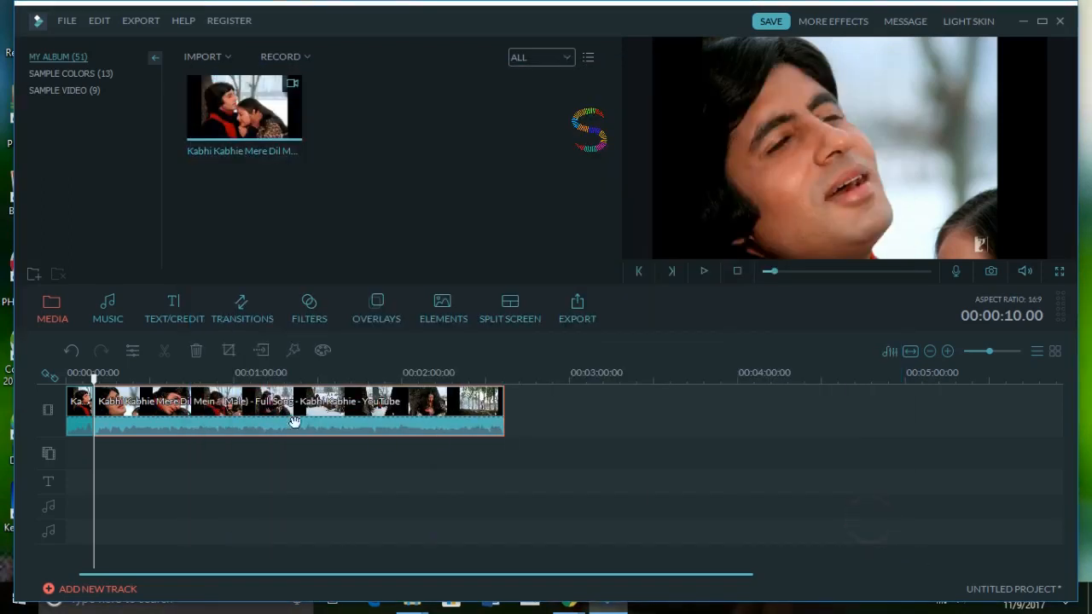
{"action": "left_click", "coordinate": [289, 352]}
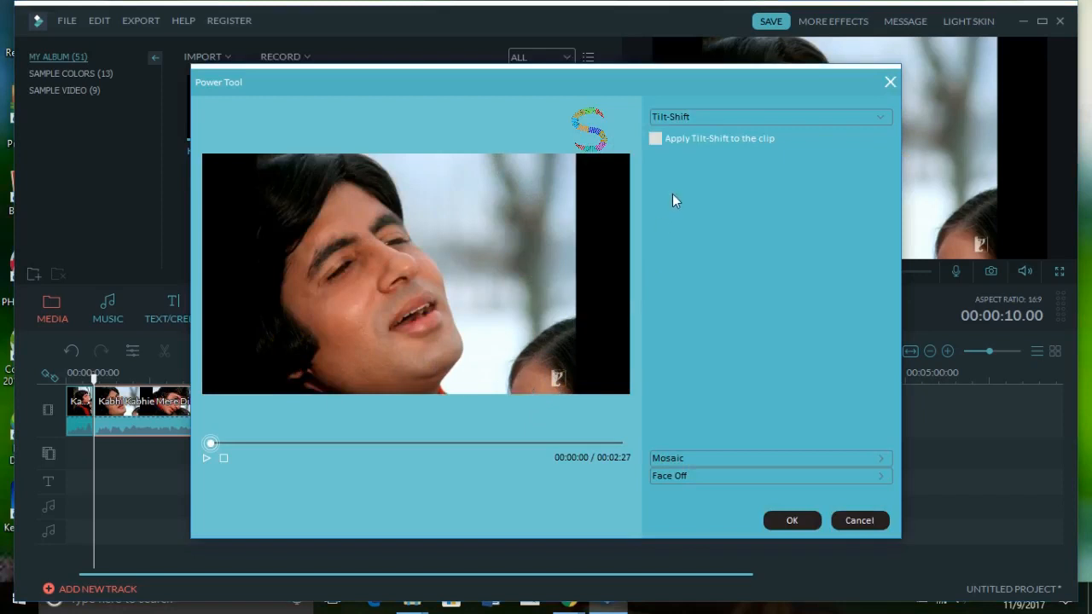
{"action": "left_click", "coordinate": [670, 139]}
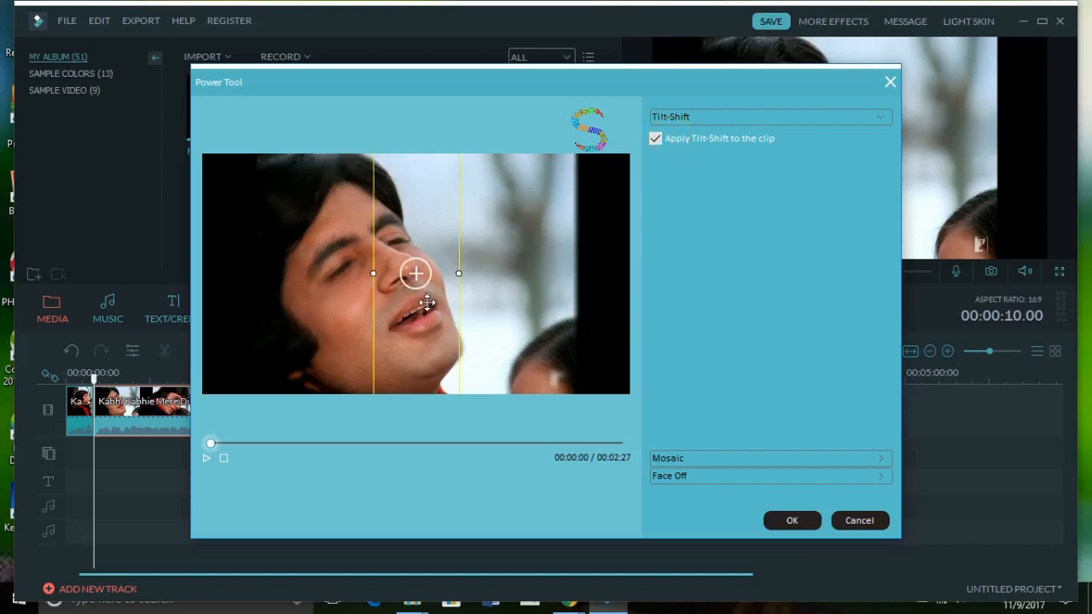
{"action": "left_click_drag", "start_coordinate": [425, 304], "coordinate": [414, 332]}
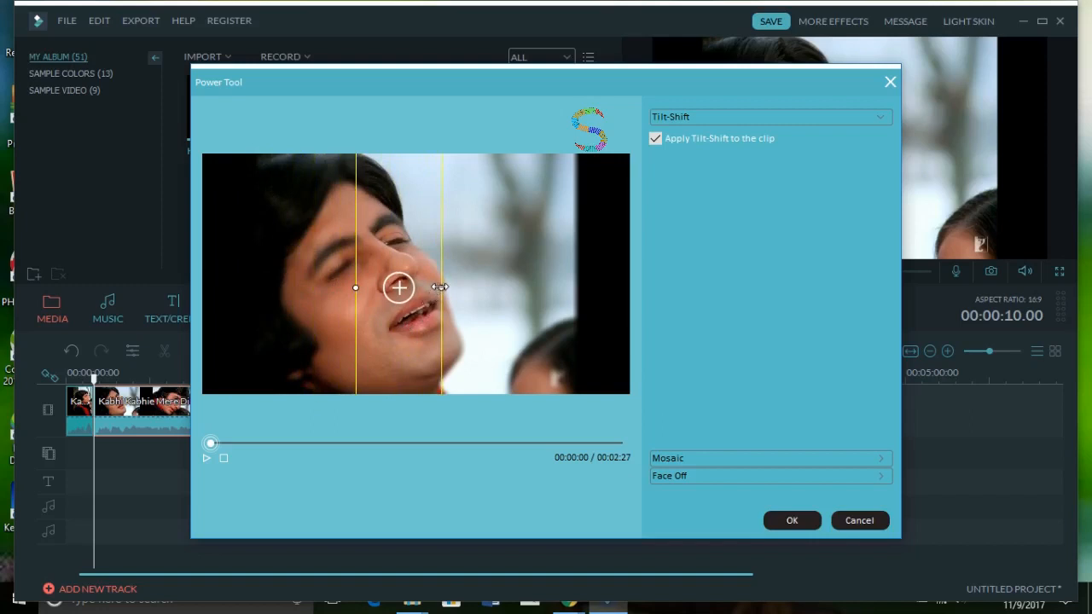
{"action": "left_click_drag", "start_coordinate": [440, 286], "coordinate": [657, 321]}
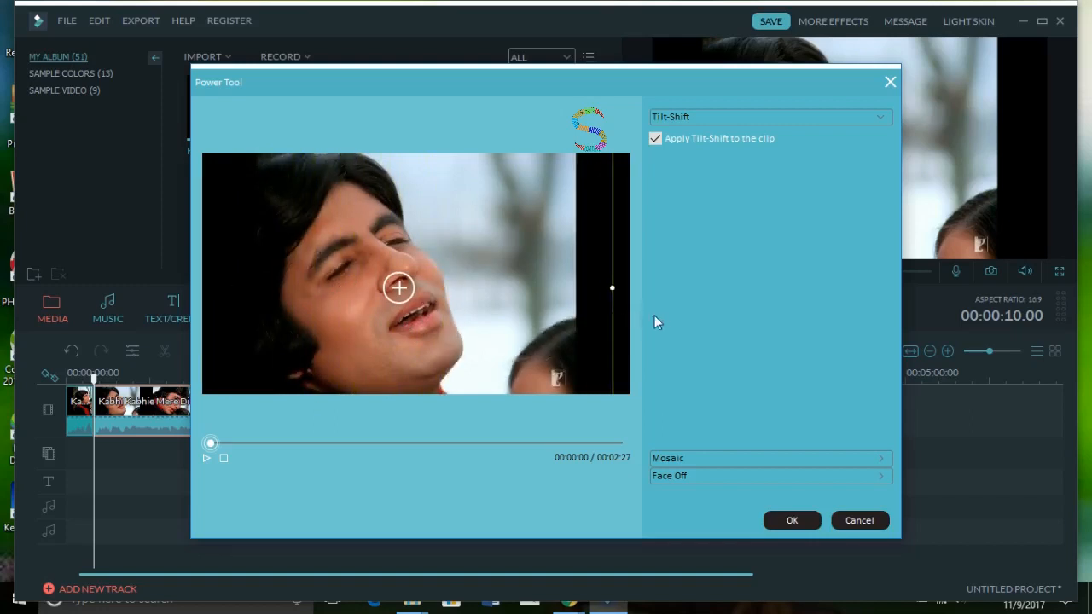
{"action": "left_click_drag", "start_coordinate": [470, 330], "coordinate": [483, 334]}
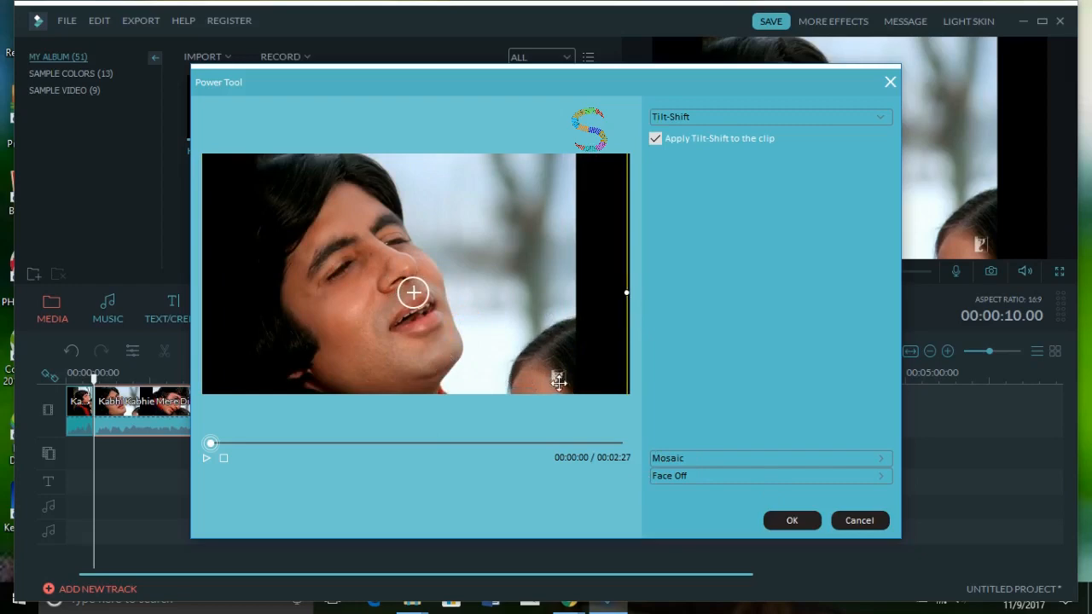
Apply Mosaic to the clip, add a mosaic area and stretch it over the man's eyes and nose
{"action": "left_click", "coordinate": [727, 460]}
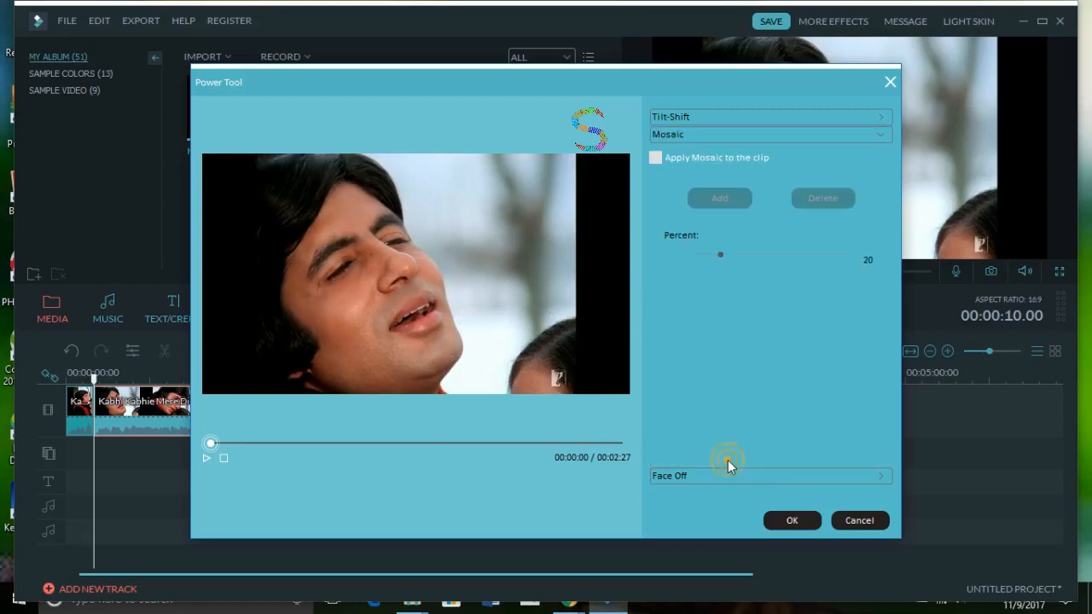
{"action": "left_click", "coordinate": [675, 159]}
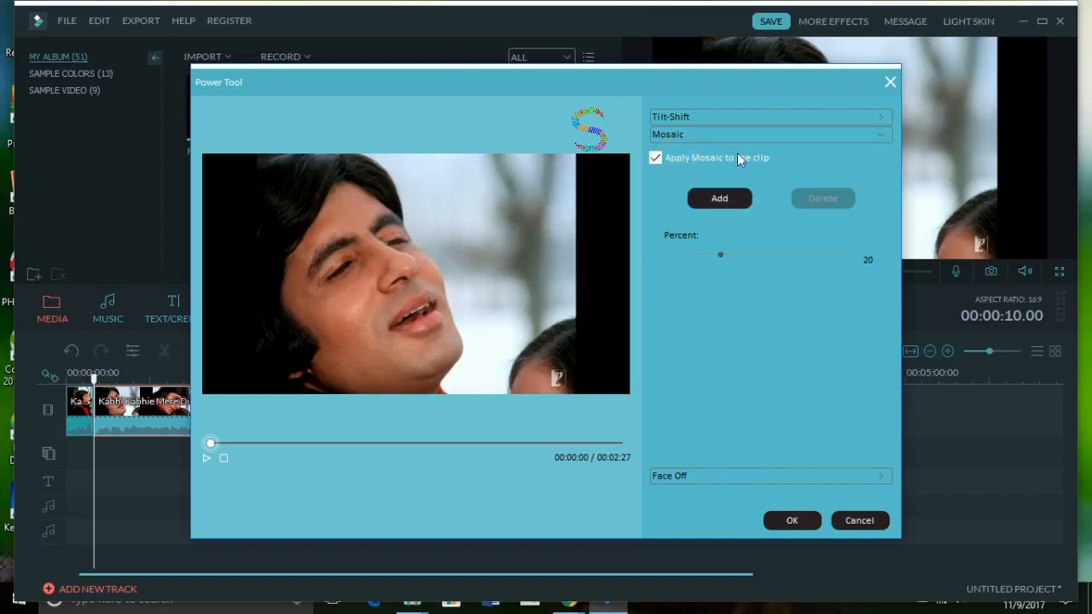
{"action": "left_click", "coordinate": [732, 205]}
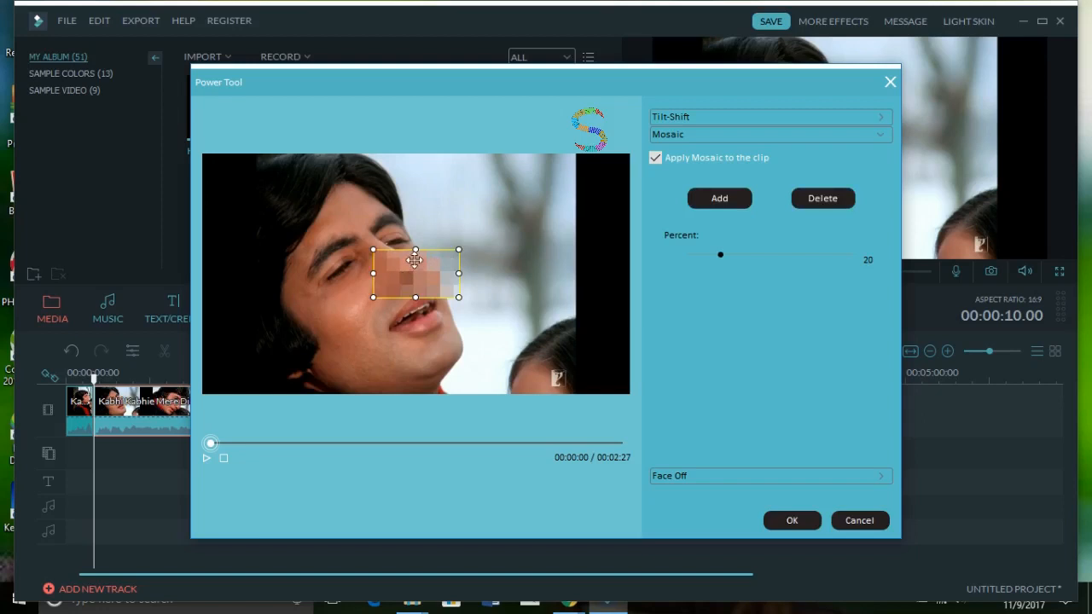
{"action": "left_click_drag", "start_coordinate": [435, 277], "coordinate": [435, 241]}
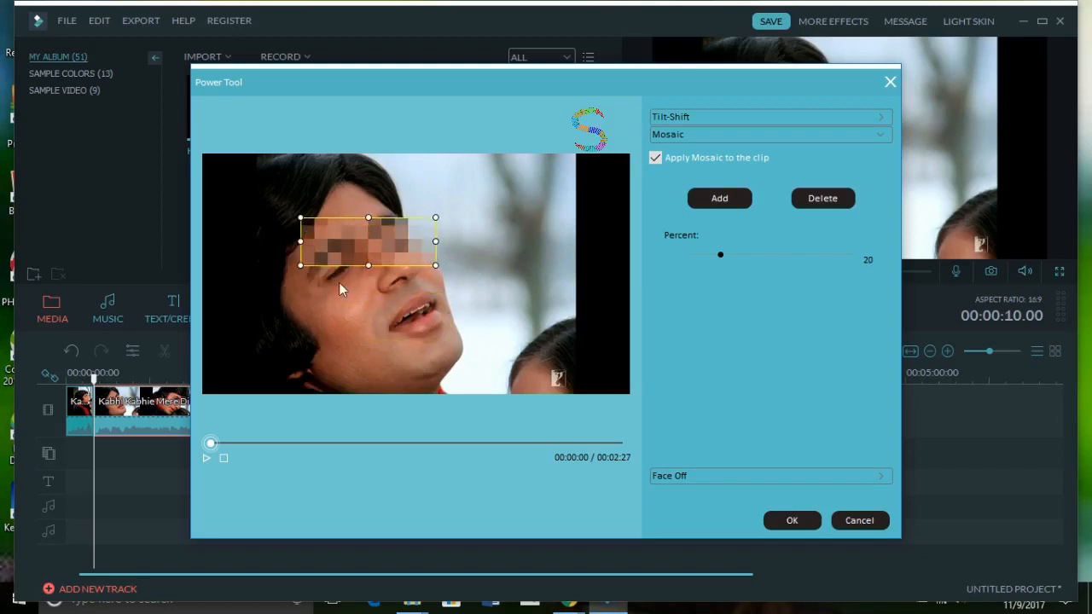
{"action": "left_click_drag", "start_coordinate": [369, 260], "coordinate": [379, 323]}
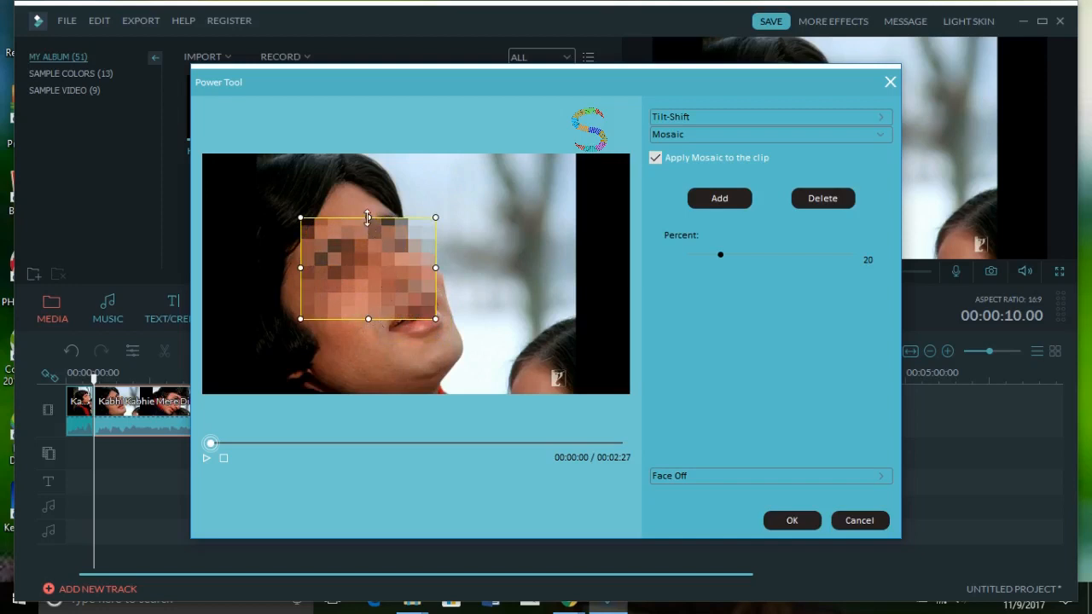
Shrink the mosaic area onto the watermark in the frame's lower-right corner and apply the Power Tool settings
{"action": "left_click_drag", "start_coordinate": [367, 218], "coordinate": [550, 368]}
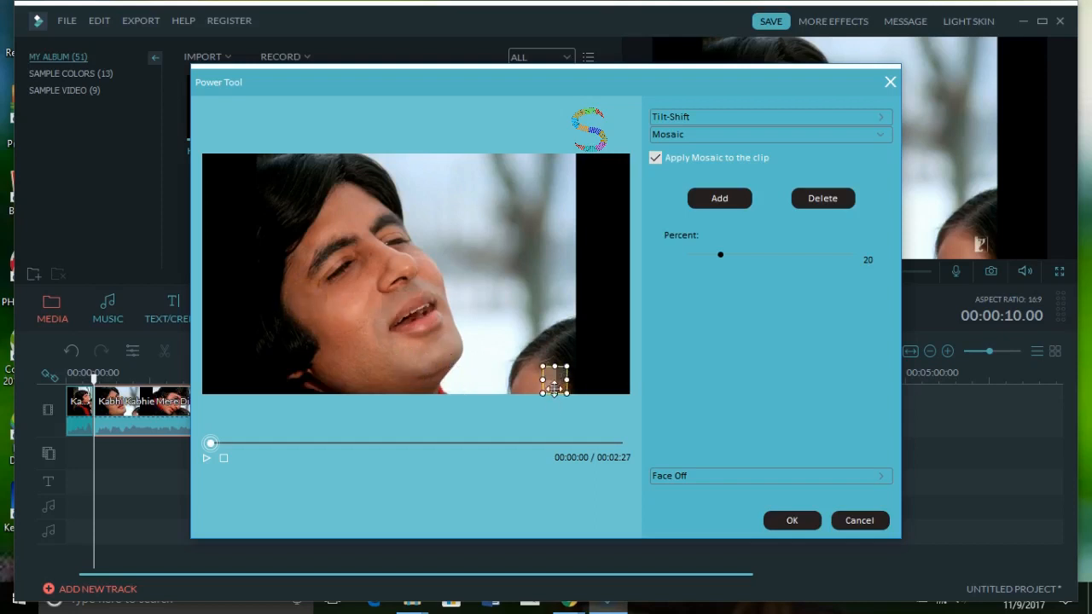
{"action": "left_click", "coordinate": [554, 386]}
{"action": "left_click_drag", "start_coordinate": [555, 367], "coordinate": [556, 384]}
{"action": "left_click", "coordinate": [557, 387]}
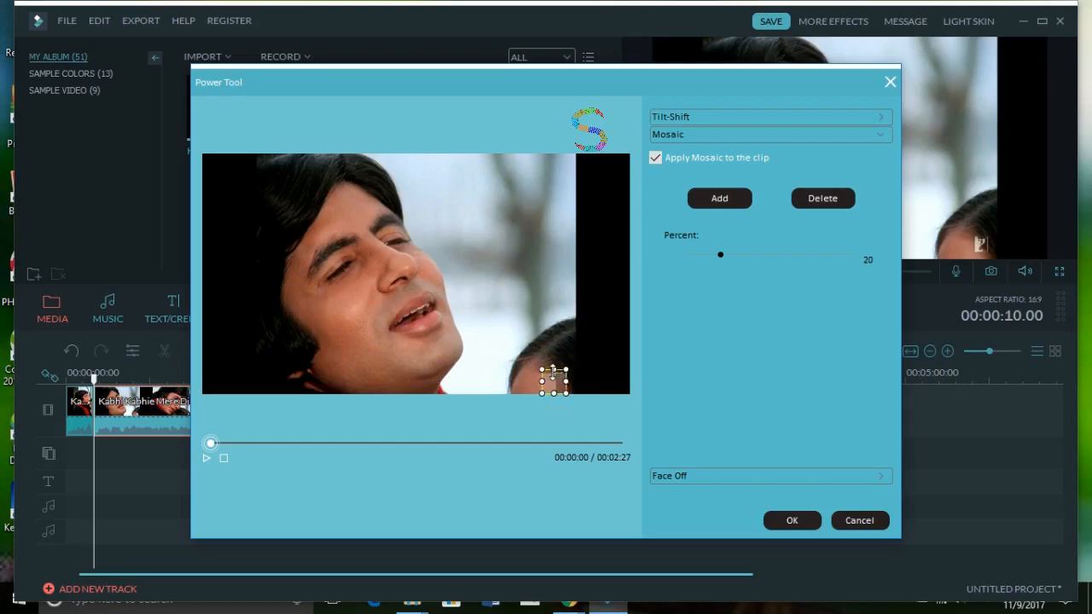
{"action": "left_click", "coordinate": [567, 418]}
{"action": "left_click", "coordinate": [785, 518]}
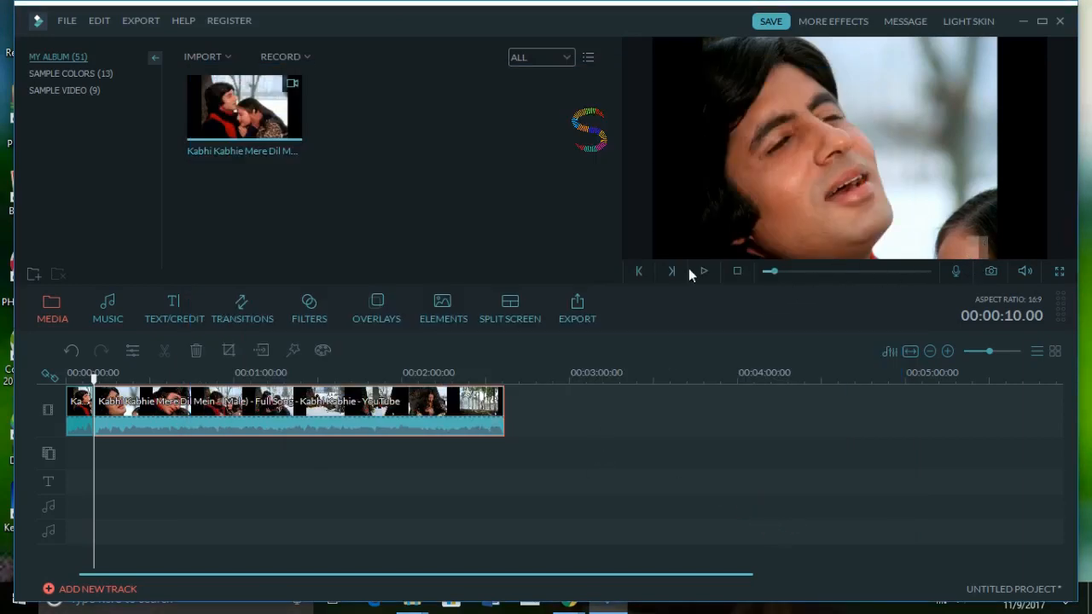
Scrub through the clip to check the mosaic over the watermark, and undo the mosaic
{"action": "left_click", "coordinate": [776, 267]}
{"action": "left_click_drag", "start_coordinate": [775, 268], "coordinate": [816, 288]}
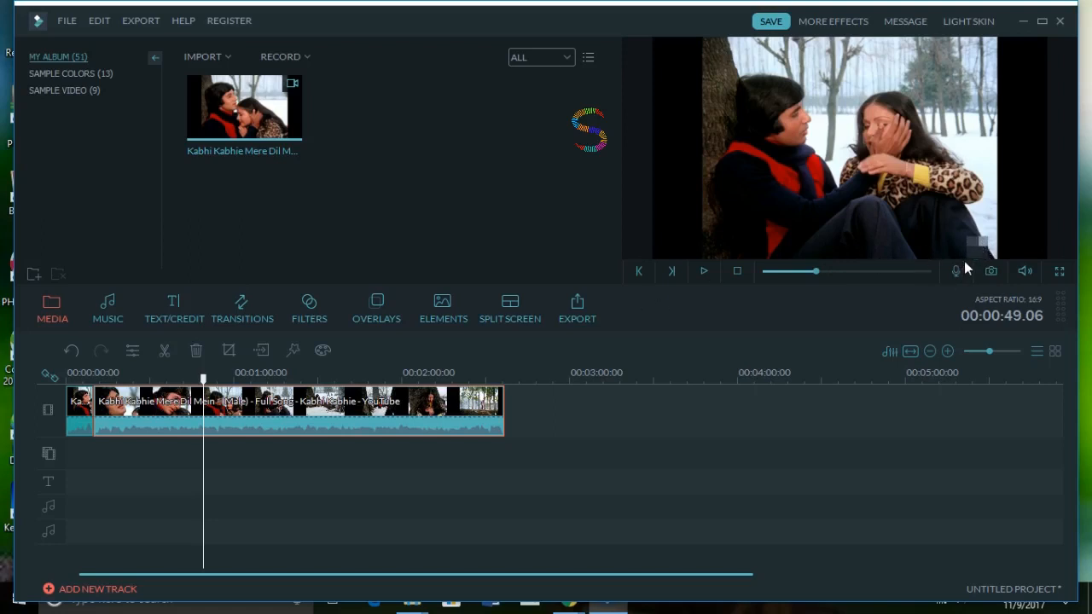
{"action": "left_click", "coordinate": [794, 272]}
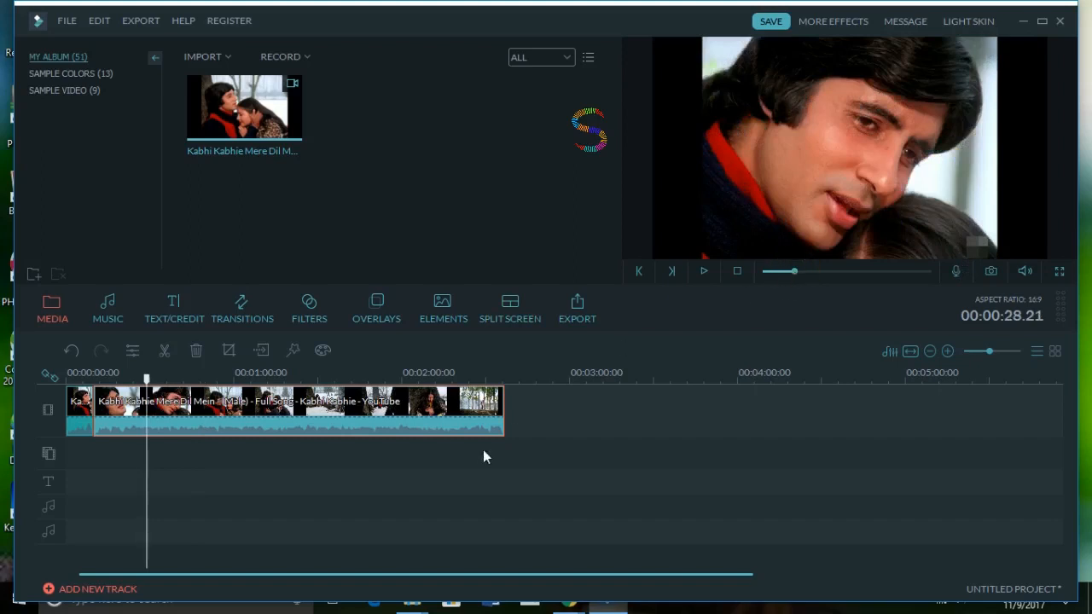
{"action": "key", "text": "ctrl+z"}
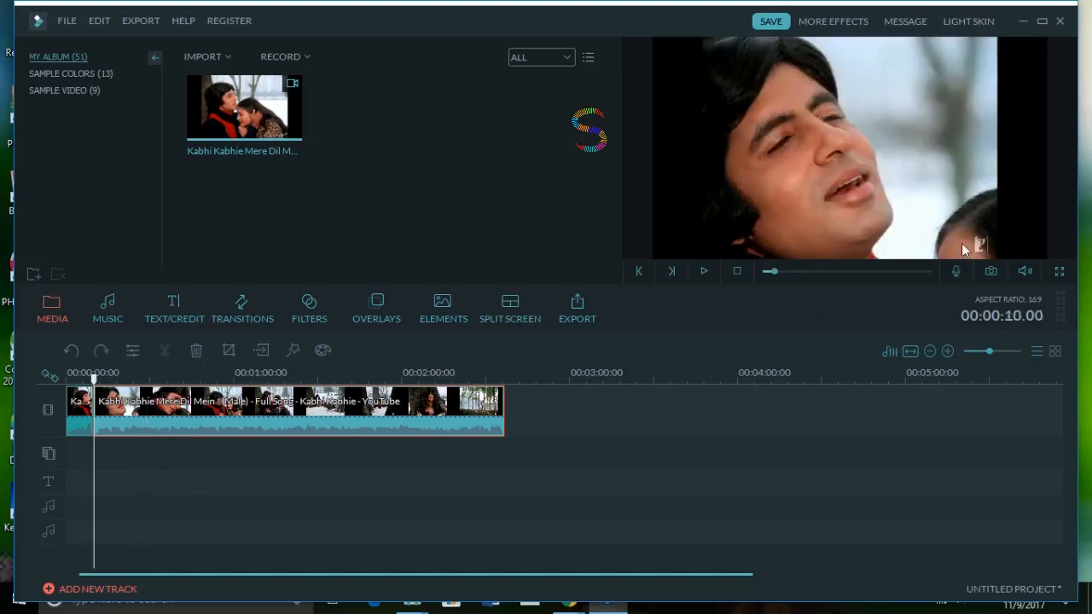
Import the VNN LOGO image from the JPG Files folder on the desktop
{"action": "left_click", "coordinate": [203, 58]}
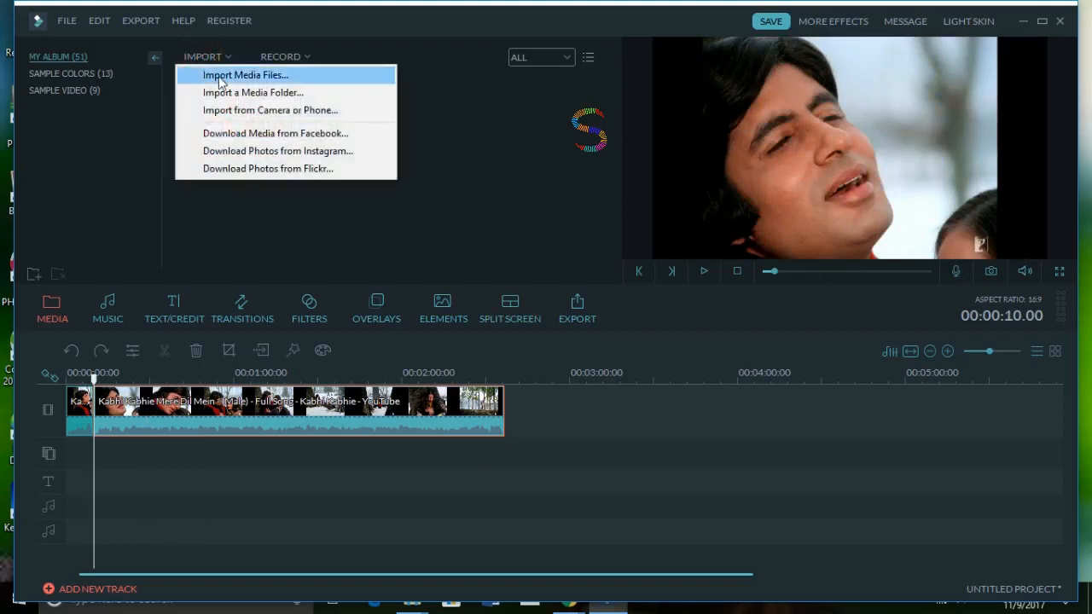
{"action": "left_click", "coordinate": [214, 74]}
{"action": "left_click_drag", "start_coordinate": [567, 127], "coordinate": [570, 194]}
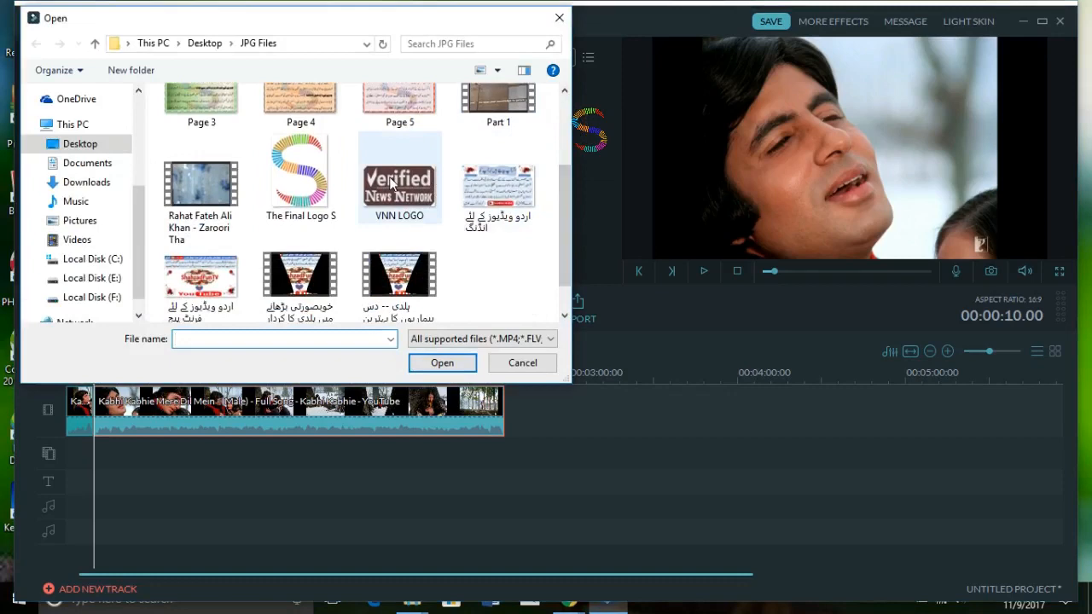
{"action": "double_click", "coordinate": [392, 181]}
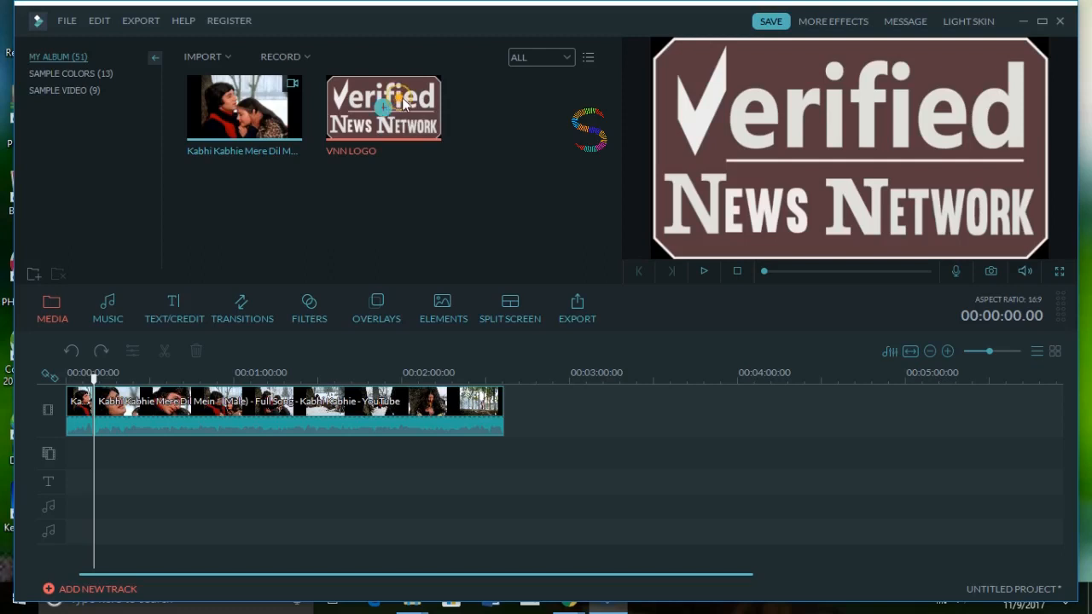
Add VNN LOGO to the overlay track starting at 00:00:28.07 and shrink it to a small logo in the frame
{"action": "left_click_drag", "start_coordinate": [389, 109], "coordinate": [354, 453]}
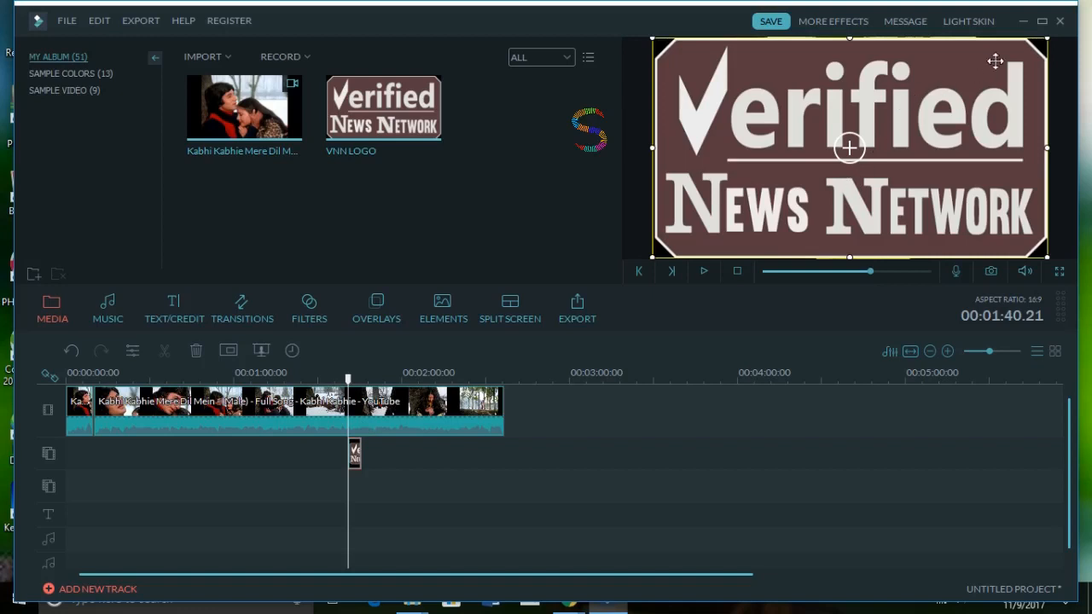
{"action": "left_click_drag", "start_coordinate": [1042, 38], "coordinate": [664, 238]}
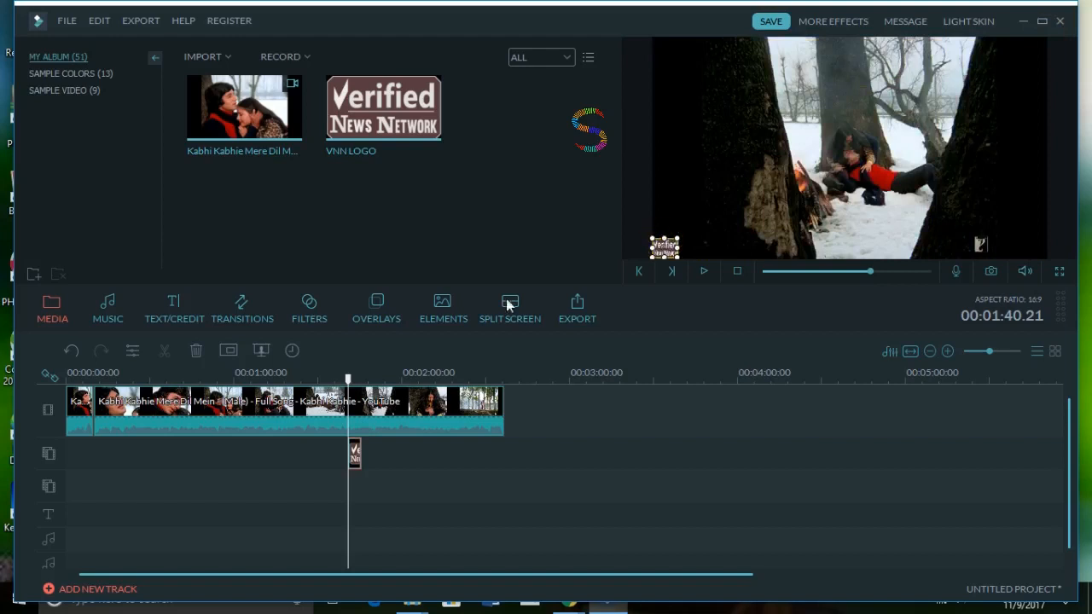
{"action": "left_click", "coordinate": [349, 462]}
{"action": "left_click_drag", "start_coordinate": [349, 462], "coordinate": [152, 452]}
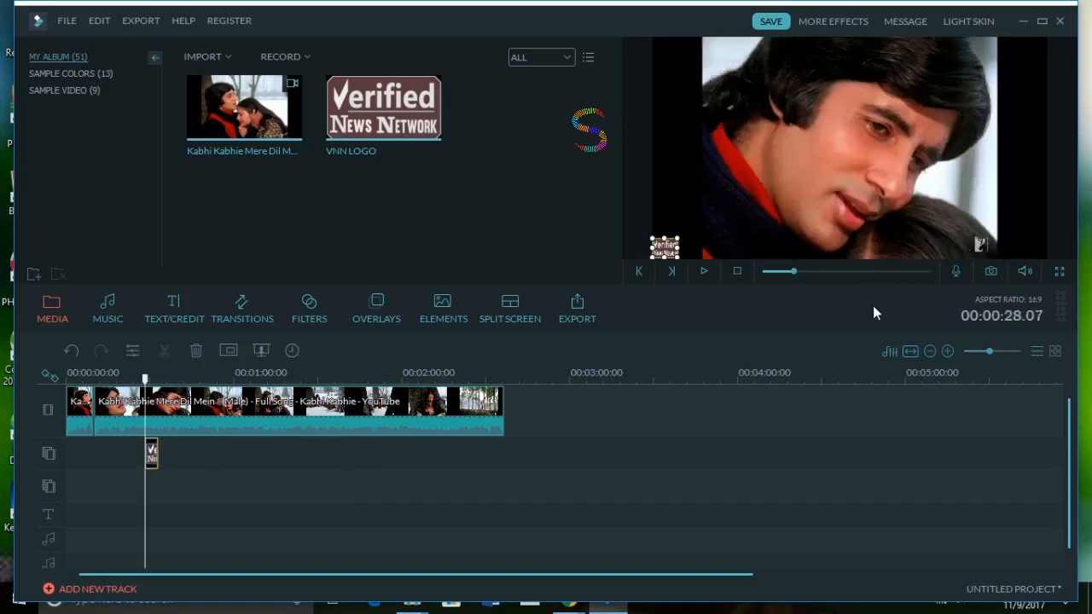
Move the small logo over the watermark in the frame's lower-right corner and check it in full-screen preview
{"action": "left_click", "coordinate": [148, 451]}
{"action": "left_click_drag", "start_coordinate": [663, 247], "coordinate": [982, 239]}
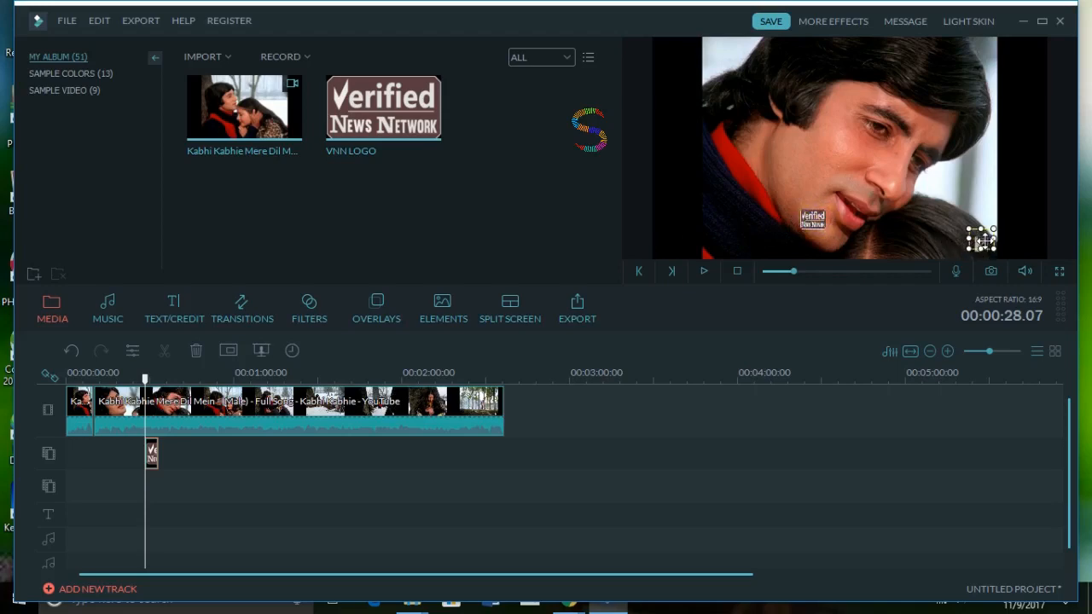
{"action": "left_click", "coordinate": [1059, 272]}
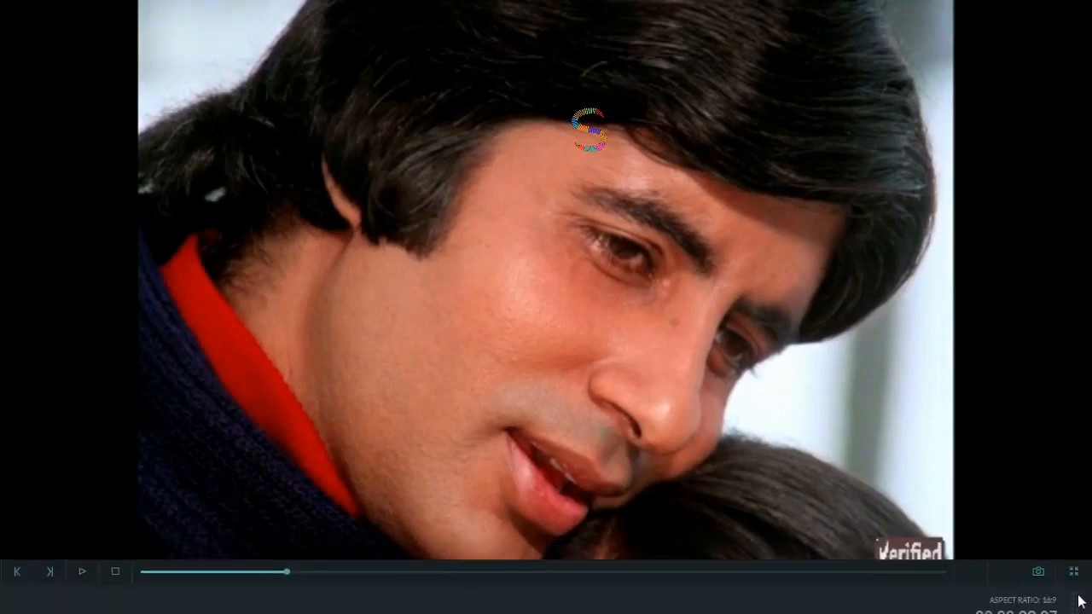
{"action": "left_click", "coordinate": [1072, 557]}
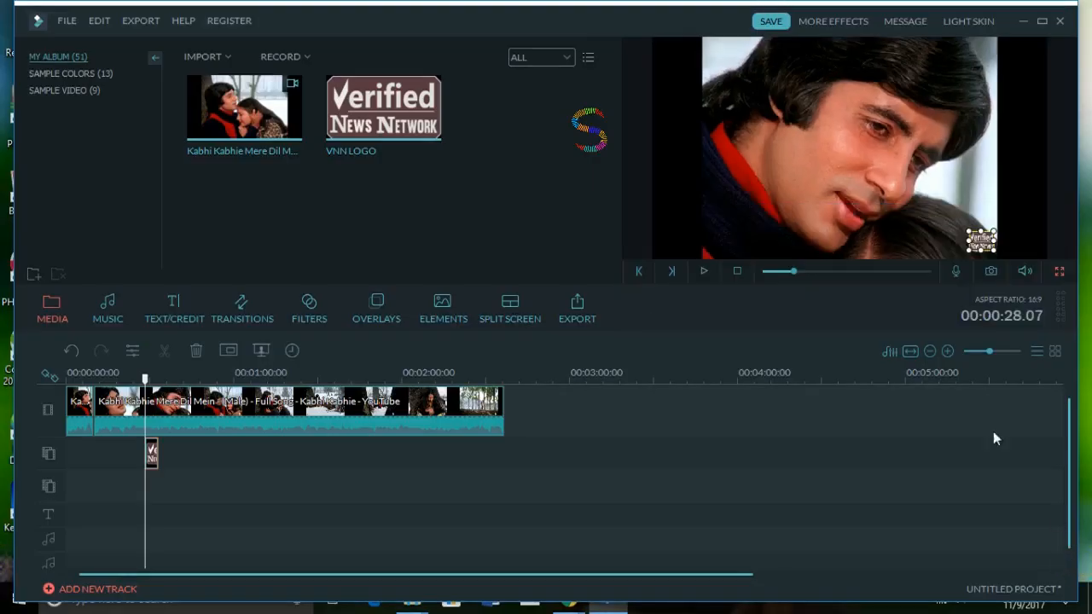
Extend the logo clip's end to about 00:01:20 and scrub the playhead back to 00:00:32.14 to check it
{"action": "left_click", "coordinate": [789, 271]}
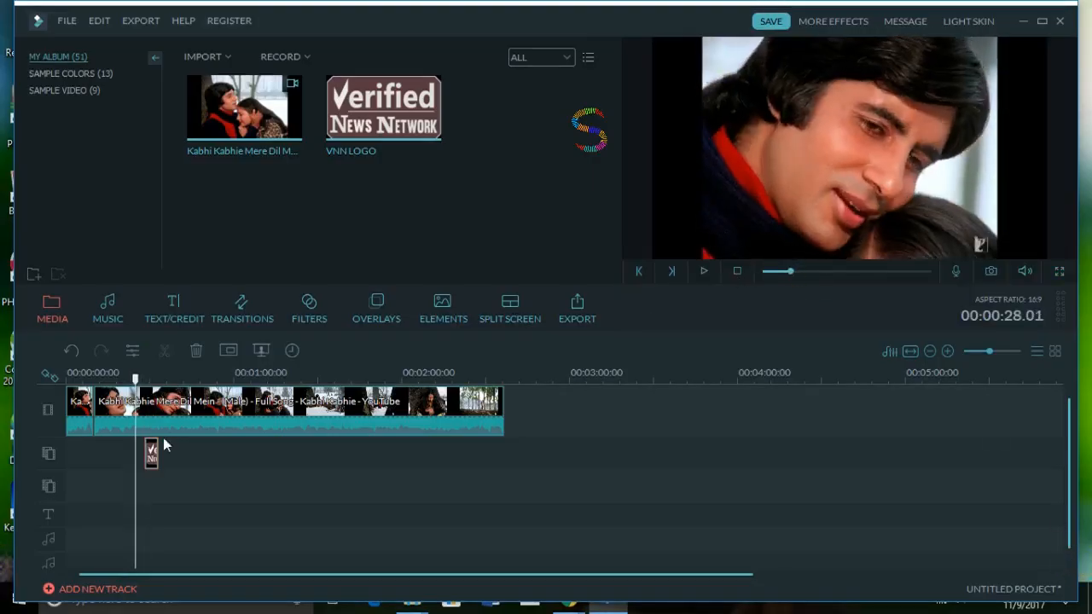
{"action": "left_click_drag", "start_coordinate": [156, 453], "coordinate": [292, 459]}
{"action": "left_click", "coordinate": [294, 376]}
{"action": "left_click_drag", "start_coordinate": [216, 380], "coordinate": [157, 381]}
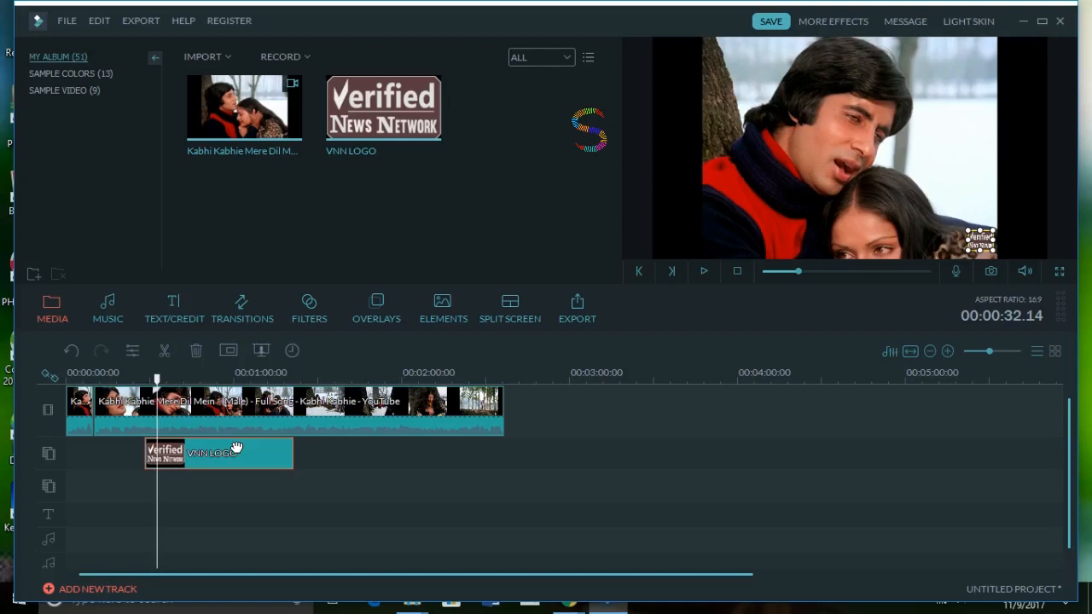
Remove the VNN LOGO clip from the overlay track
{"action": "left_click", "coordinate": [291, 351]}
{"action": "left_click", "coordinate": [672, 364]}
{"action": "left_click", "coordinate": [172, 460]}
{"action": "key", "text": "Delete"}
Apply Tilt-Shift to the longer song clip on the video track with the Power Tool
{"action": "left_click", "coordinate": [205, 424]}
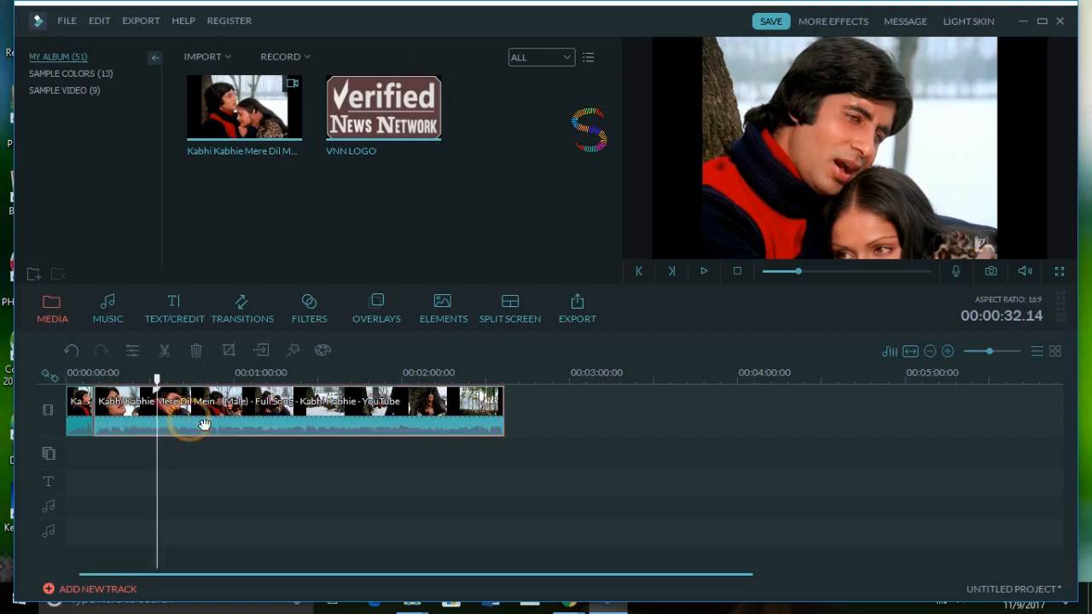
{"action": "left_click", "coordinate": [291, 350]}
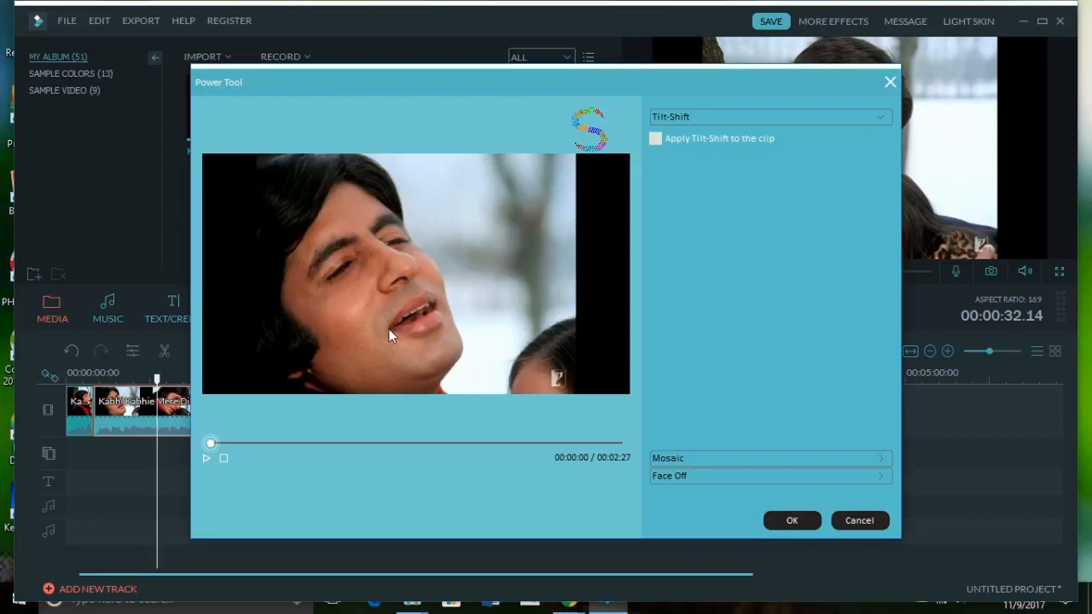
{"action": "left_click", "coordinate": [690, 138]}
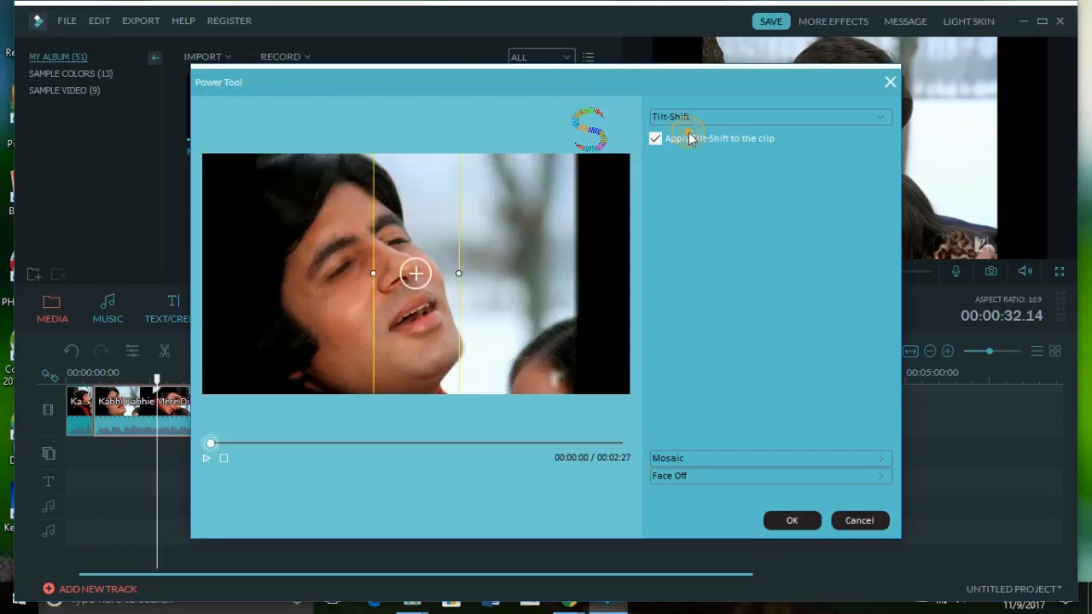
Apply a Mosaic to the clip, placing and narrowing its area over the watermark in the frame's lower-right corner
{"action": "left_click", "coordinate": [724, 459]}
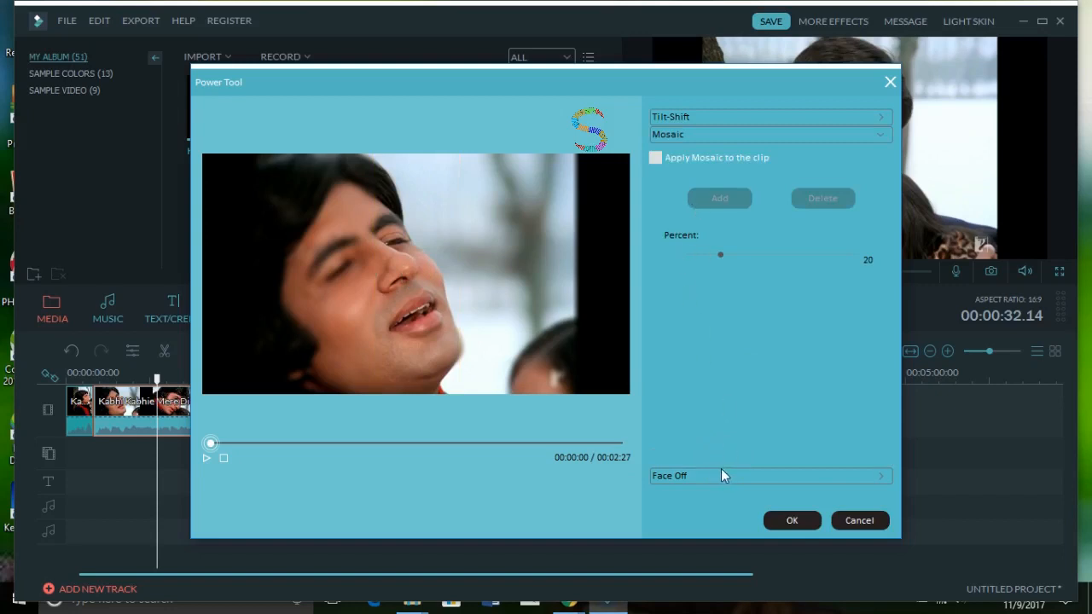
{"action": "left_click", "coordinate": [659, 162]}
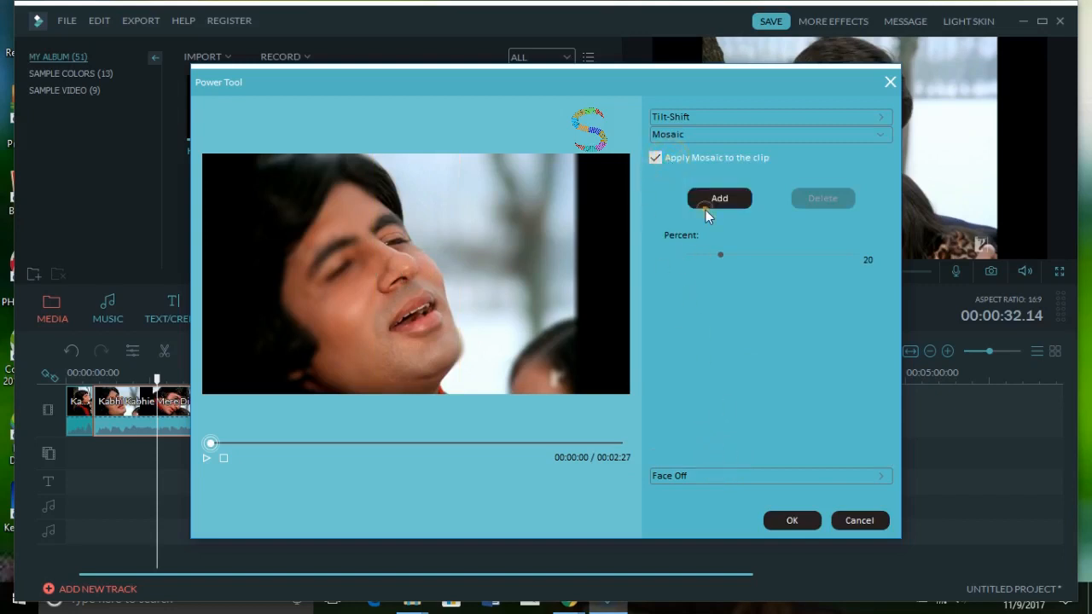
{"action": "left_click", "coordinate": [717, 200]}
{"action": "left_click_drag", "start_coordinate": [442, 275], "coordinate": [567, 373]}
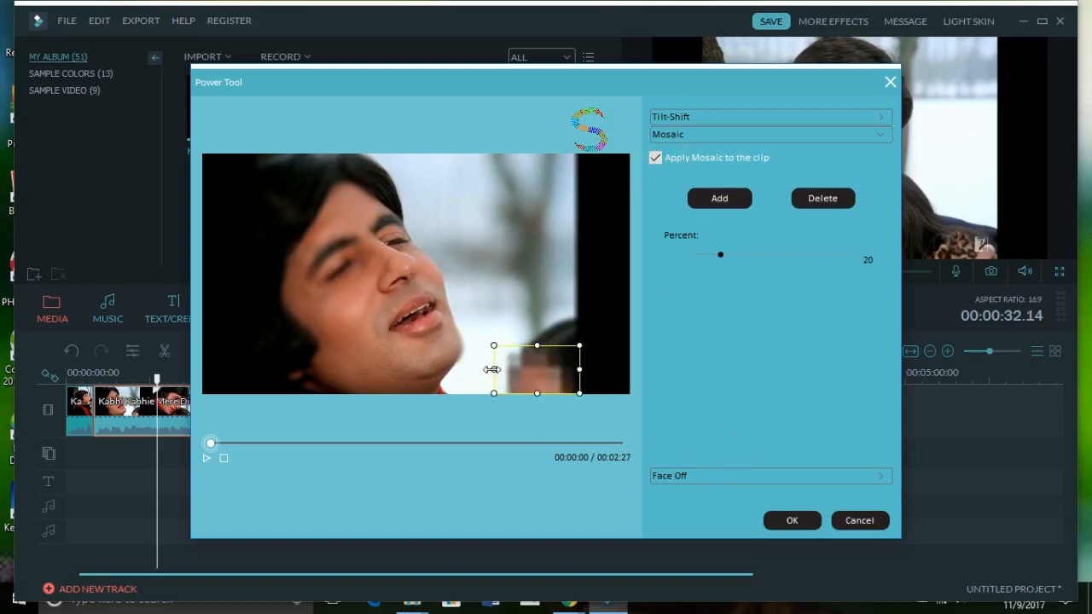
{"action": "left_click_drag", "start_coordinate": [495, 370], "coordinate": [548, 366]}
{"action": "left_click", "coordinate": [793, 522]}
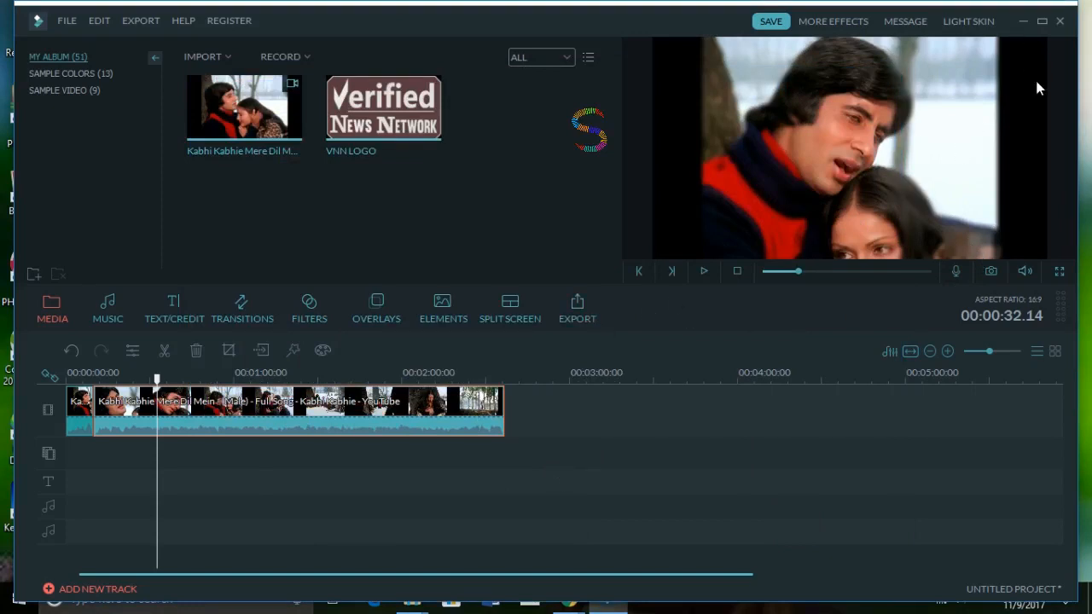
Minimize the video editor and the JPG Files folder window to show the desktop
{"action": "left_click", "coordinate": [1023, 23]}
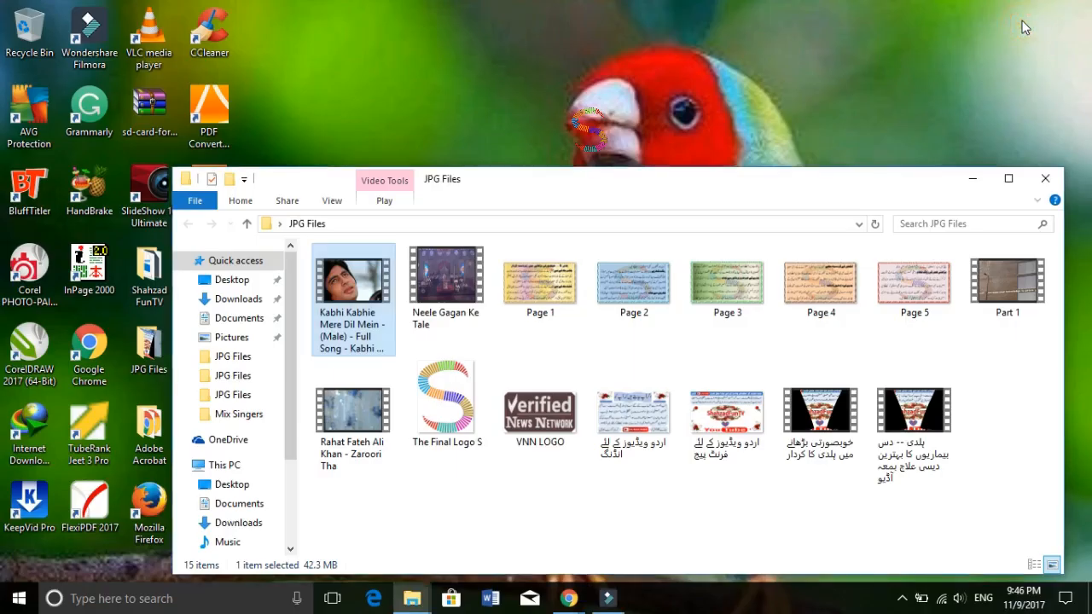
{"action": "left_click", "coordinate": [972, 181]}
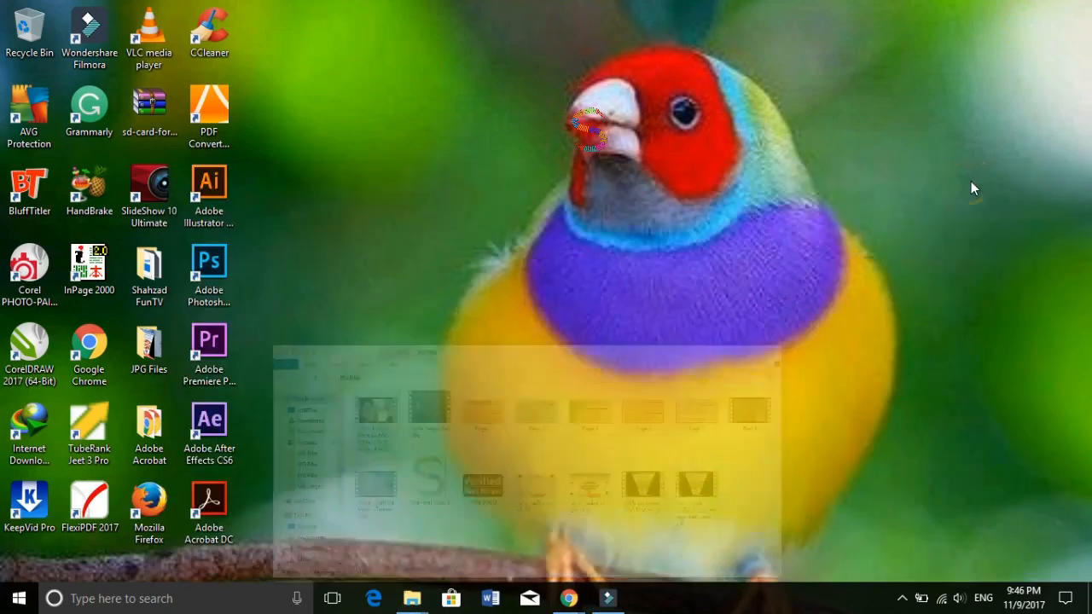